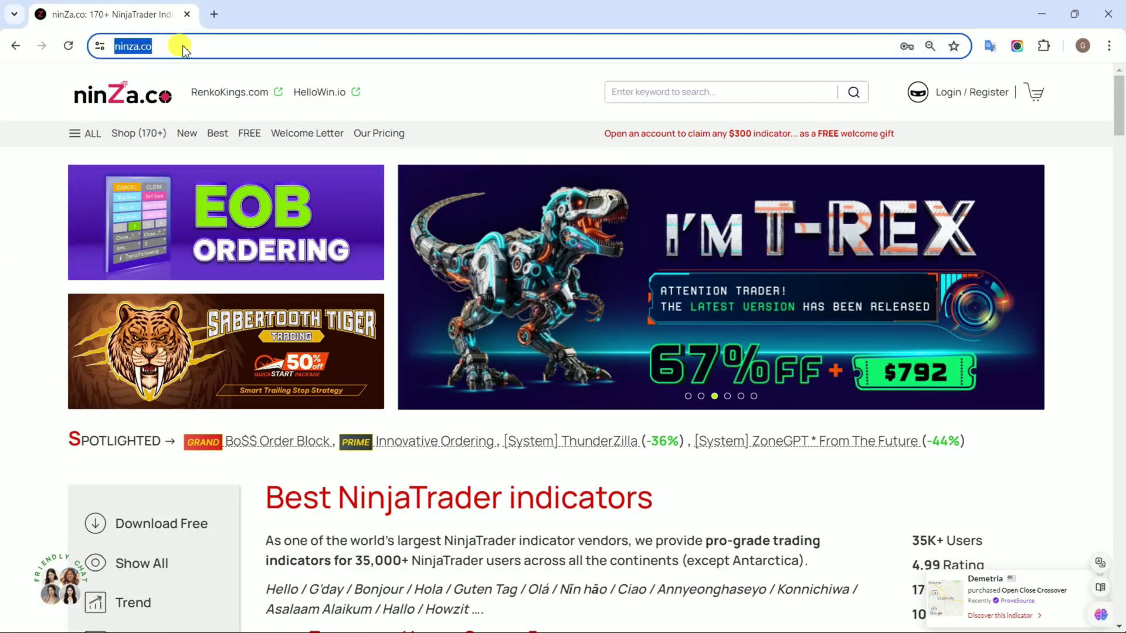
Search ninZa.co for 'Divergence' and land on the Divergence Engine$ product page
click(650, 93)
text(Di)
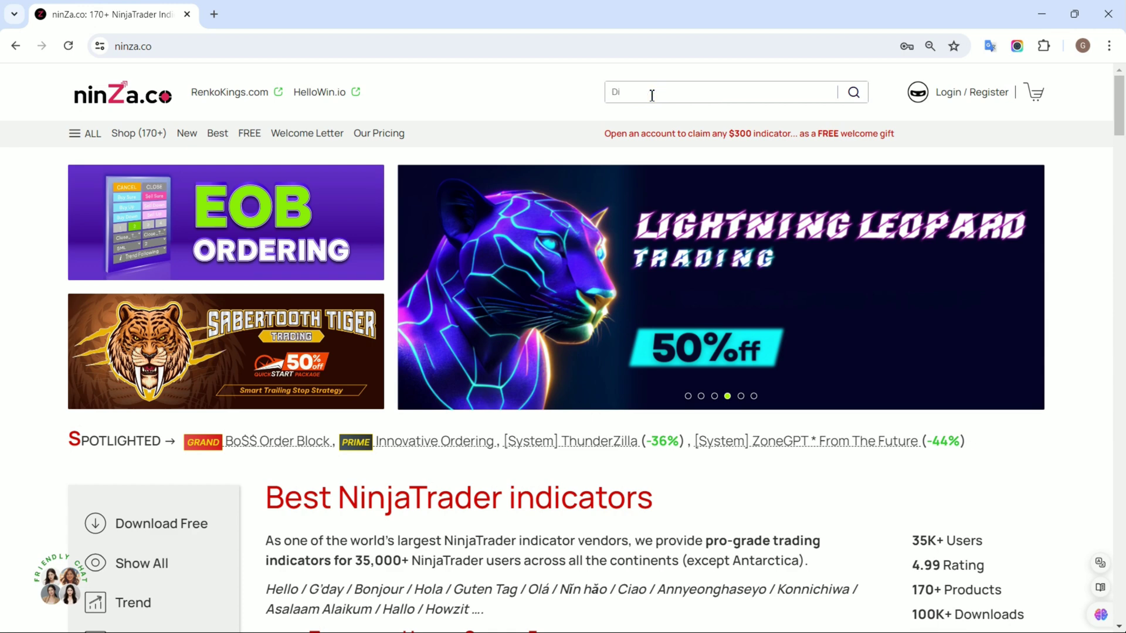
text(ver)
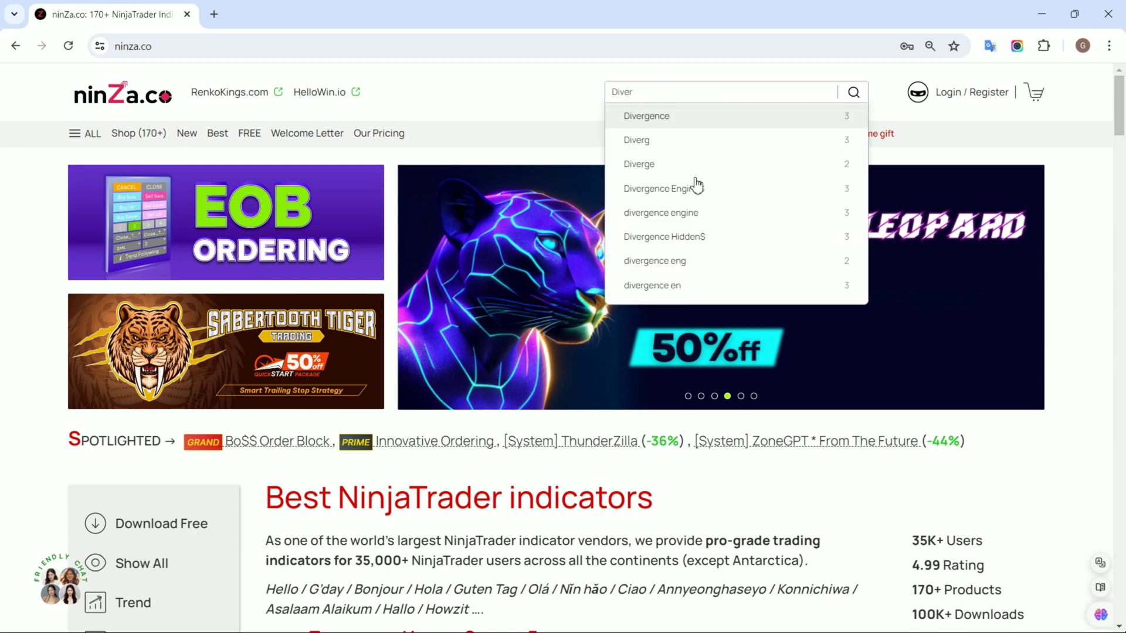
click(700, 192)
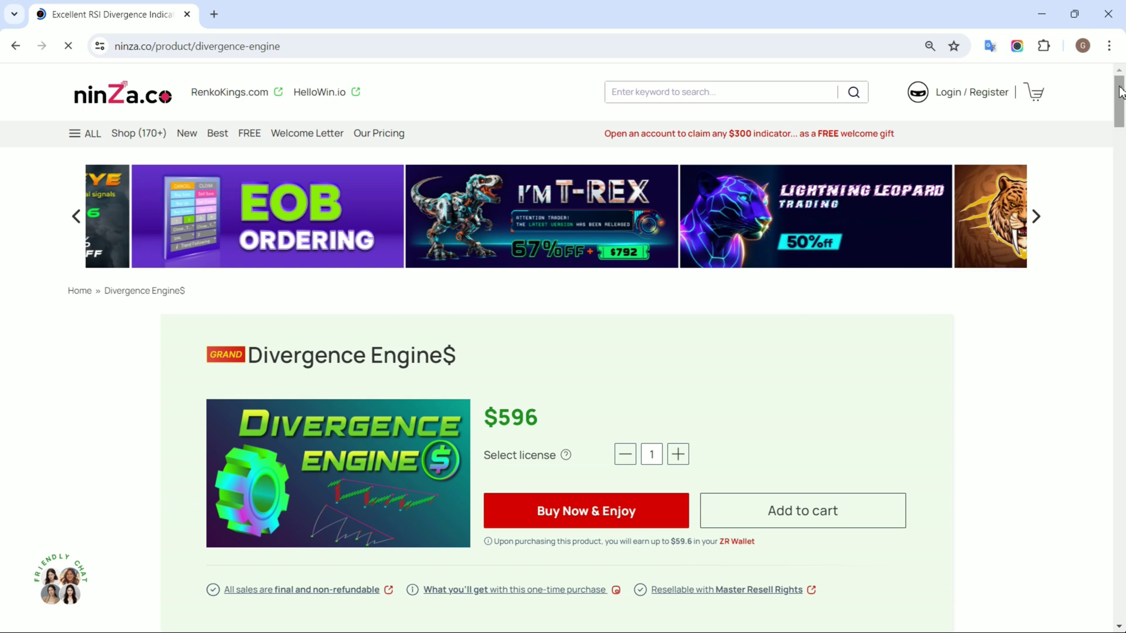
scroll(1120, 92, down, 1)
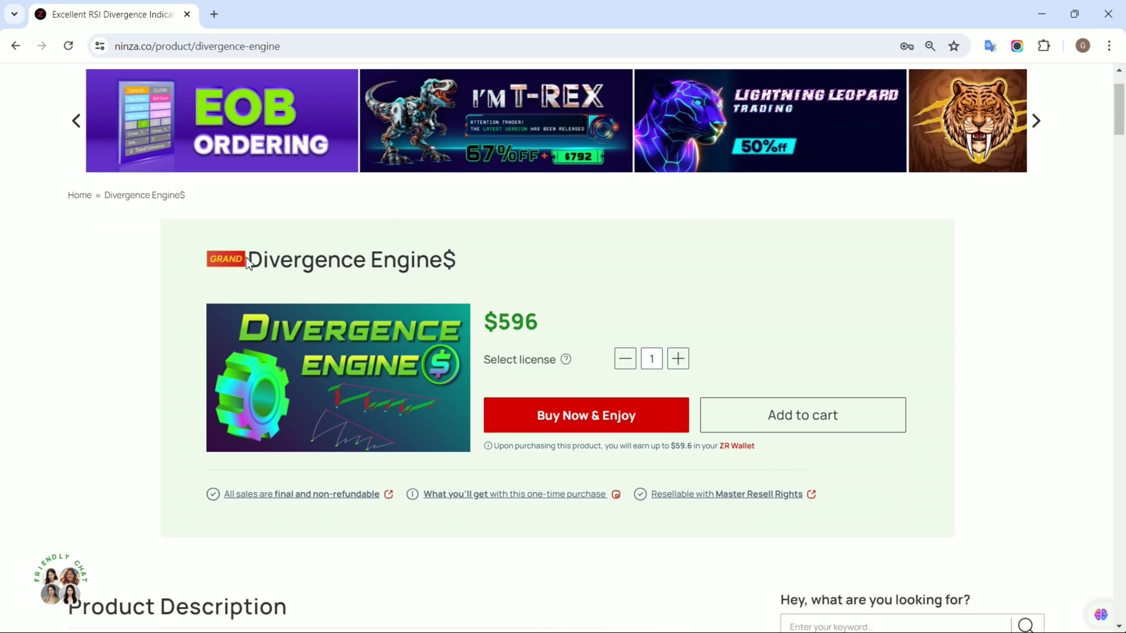
drag(249, 259, 470, 262)
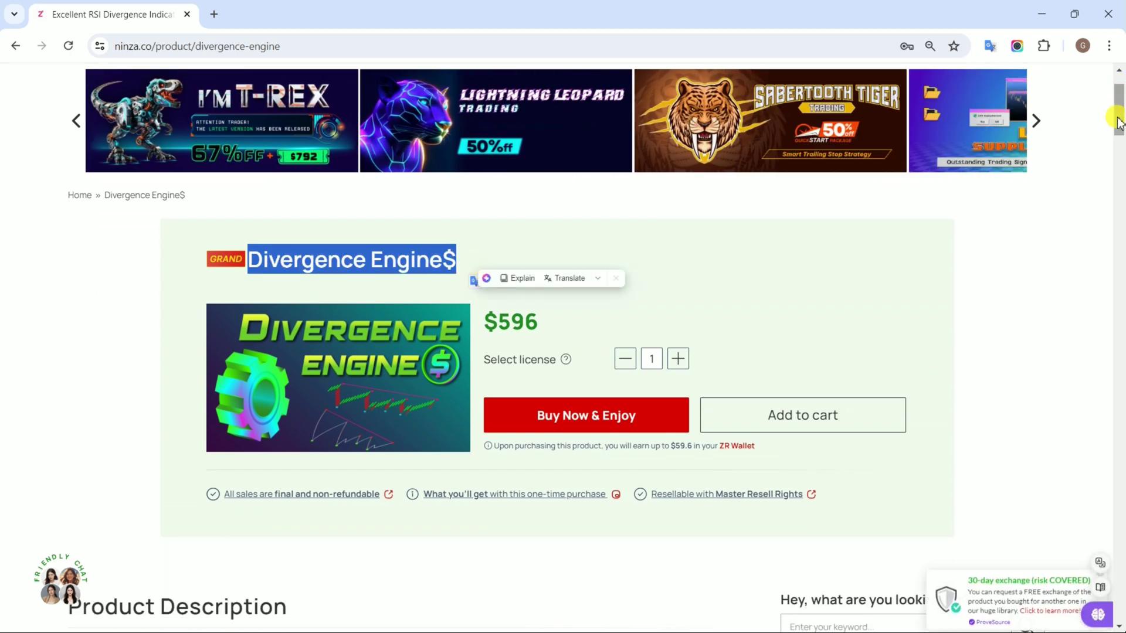
click(1009, 234)
drag(1120, 112, 1121, 187)
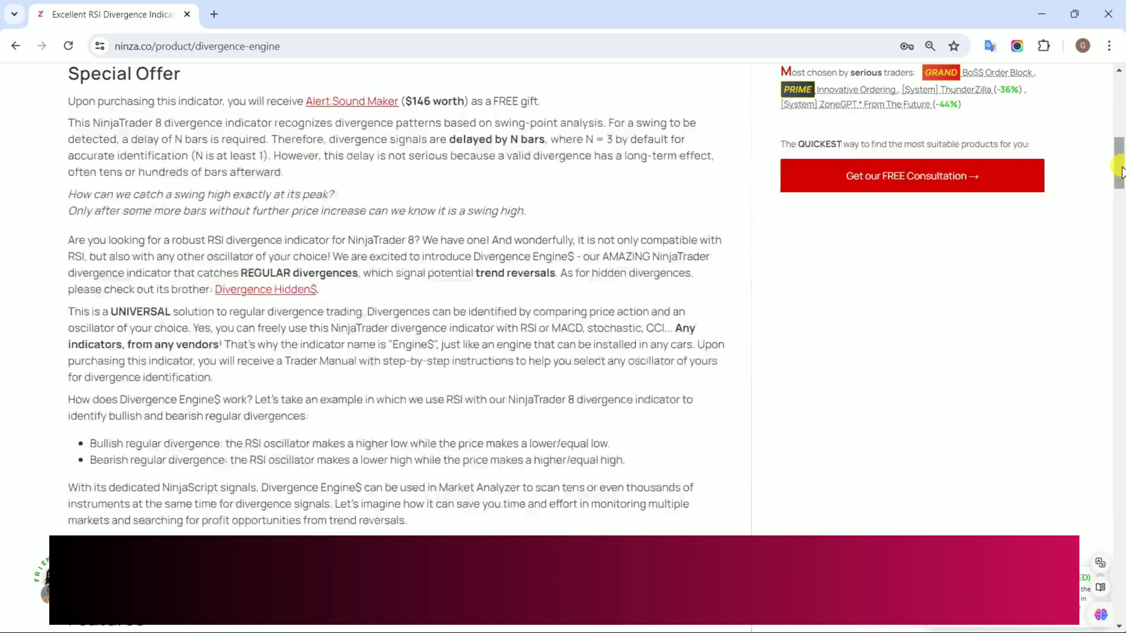
scroll(1120, 188, down, 2)
scroll(960, 213, down, 1)
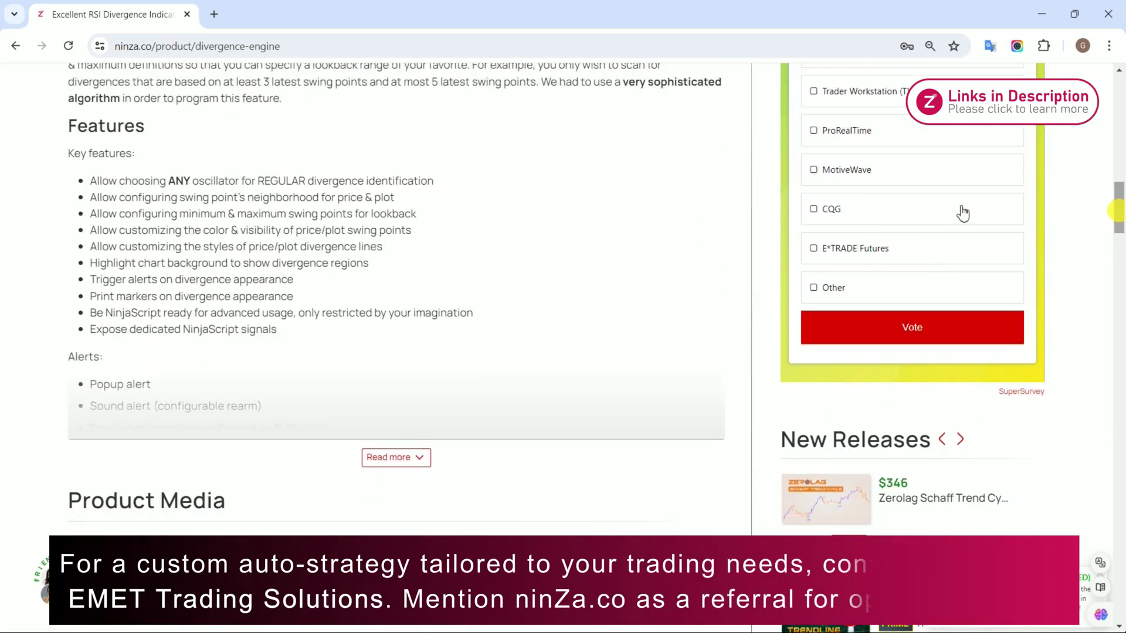
Expand the product features and review the Dedicated NinjaScript signals and Signal_Divergence value meanings
click(431, 456)
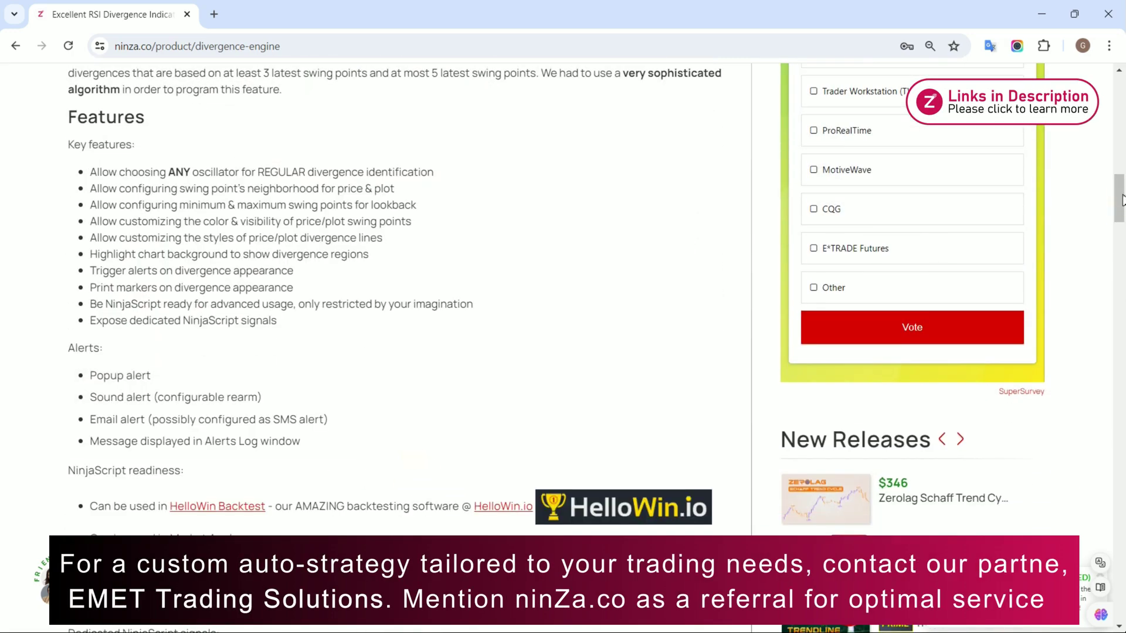
drag(1120, 199, 1120, 225)
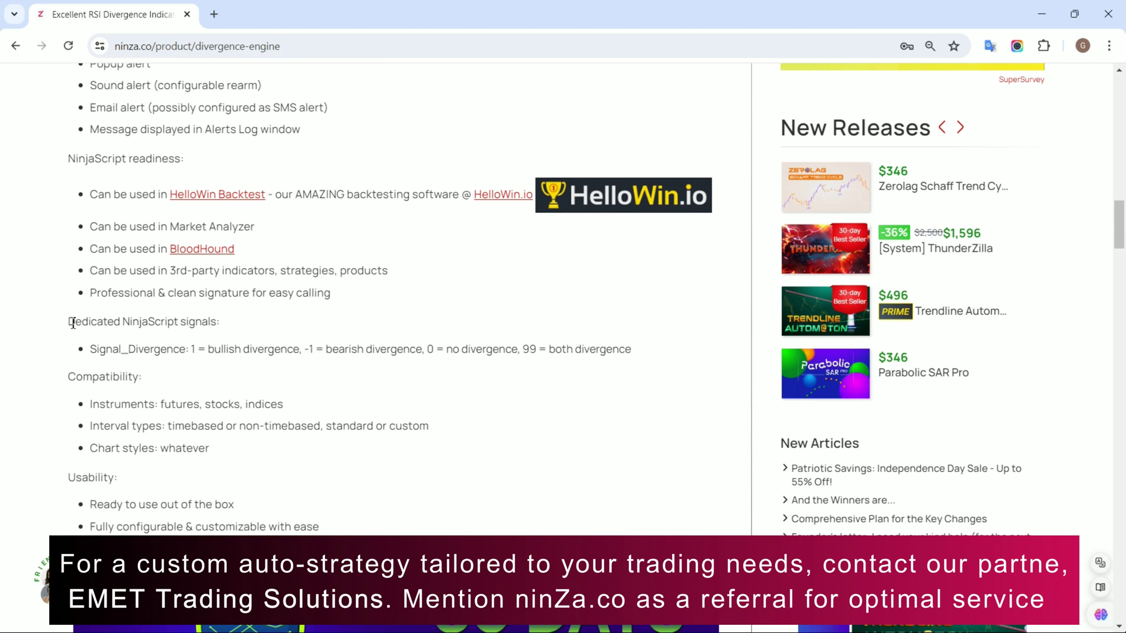
drag(69, 322, 236, 330)
click(264, 324)
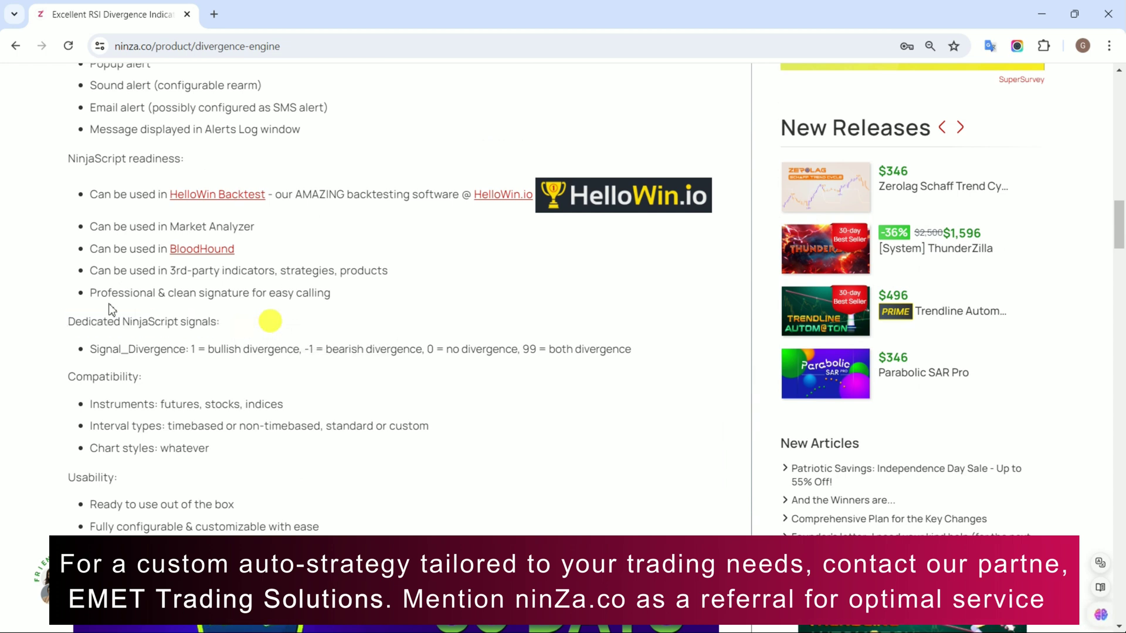
drag(94, 349, 643, 360)
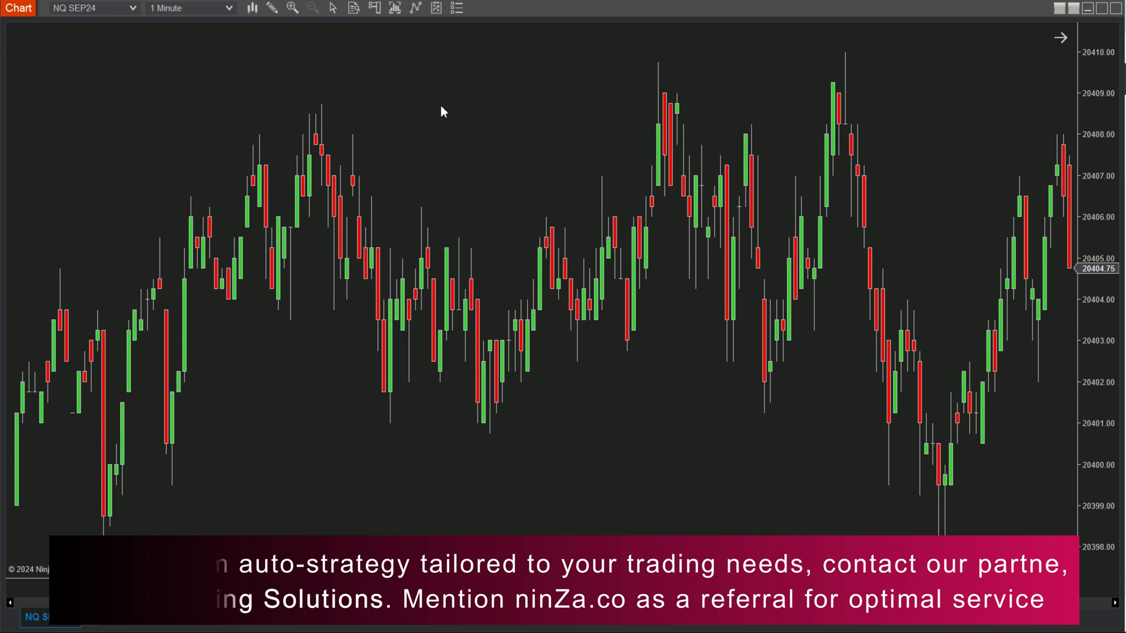
Add ninZaDivergenceEngine and RSI(14,3) to the NQ SEP24 chart via the Indicators dialog and apply
right_click(441, 107)
click(622, 188)
scroll(516, 108, down, 5)
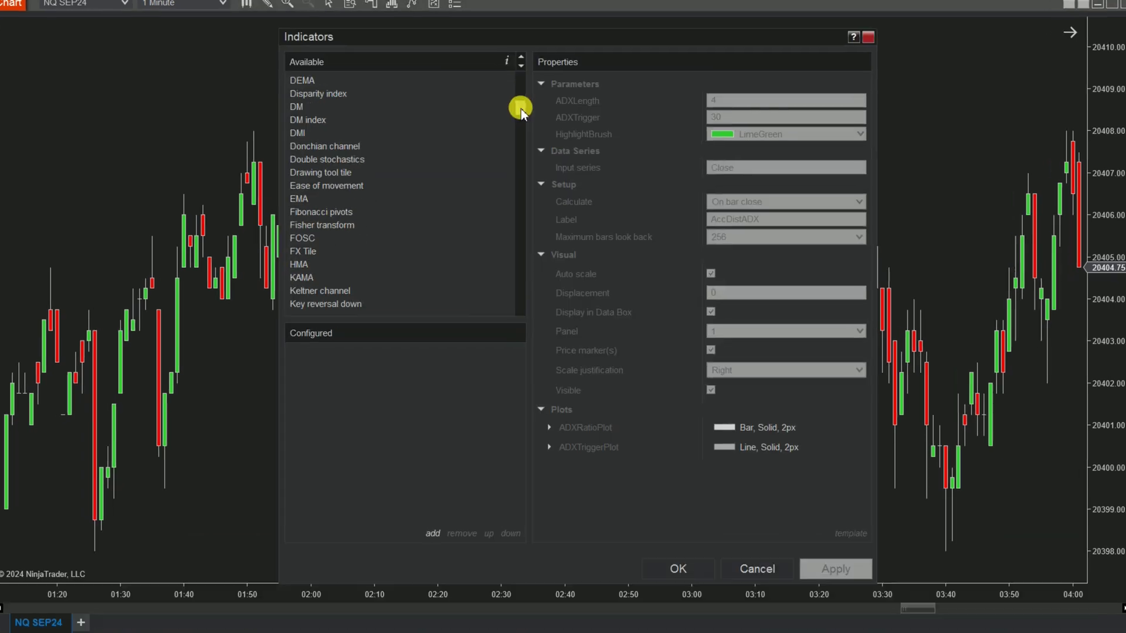
scroll(515, 109, down, 5)
scroll(516, 109, down, 5)
scroll(515, 118, down, 5)
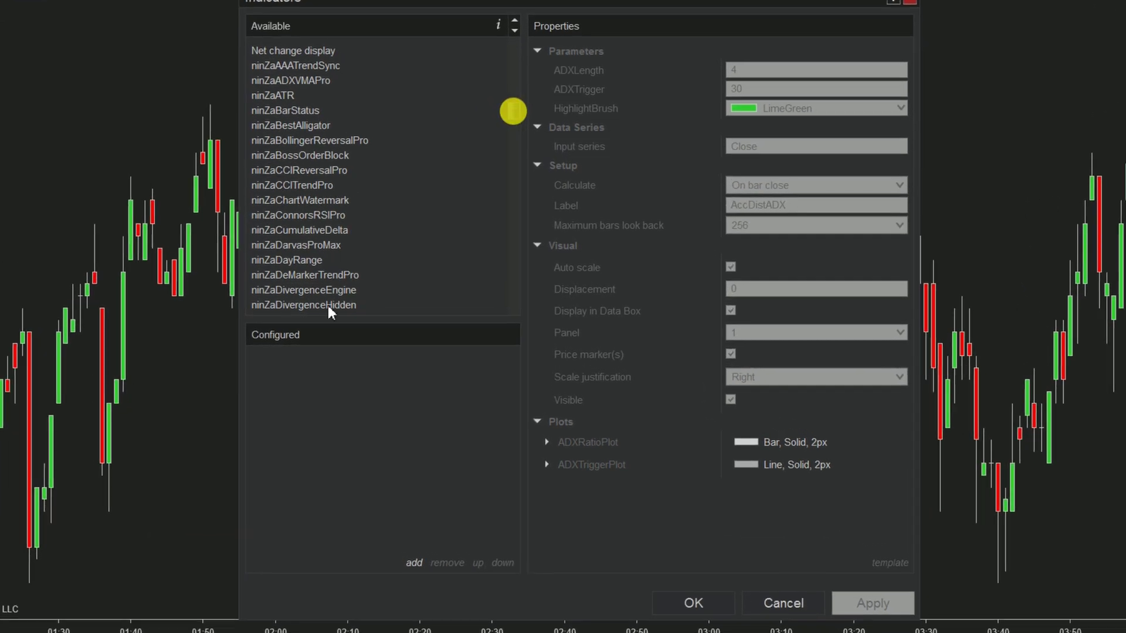
click(338, 284)
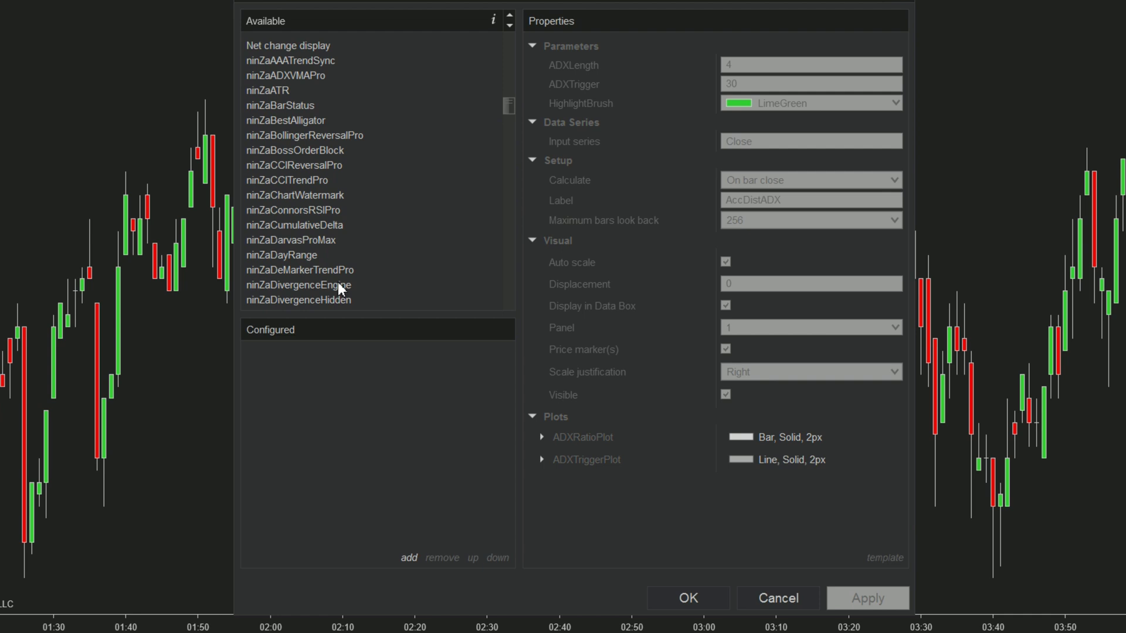
drag(510, 107, 515, 272)
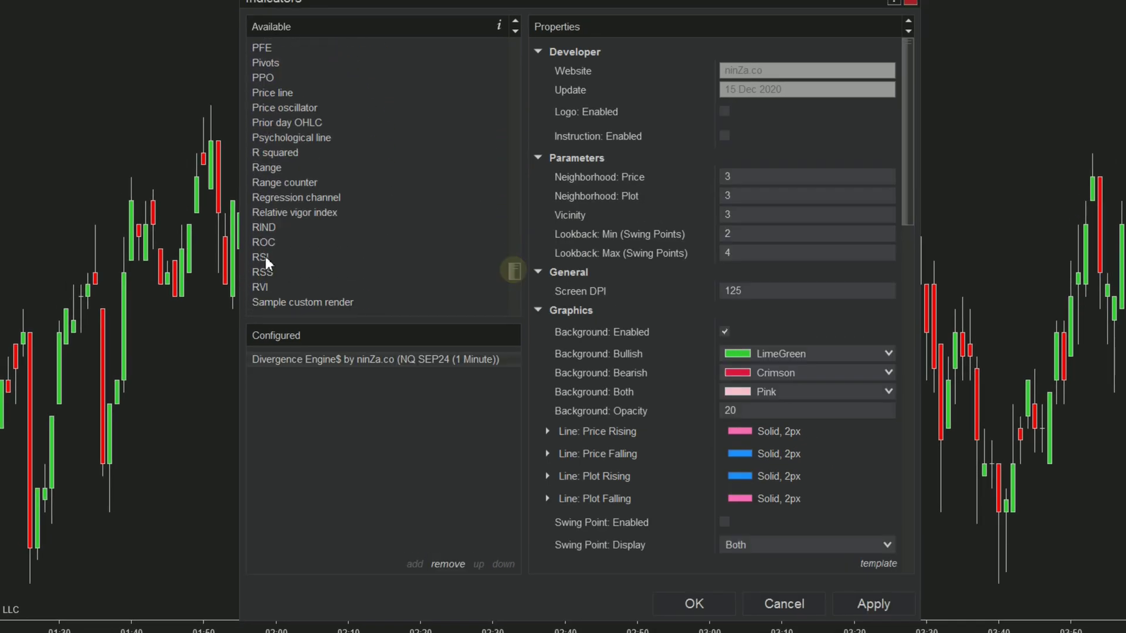
click(265, 256)
double_click(265, 256)
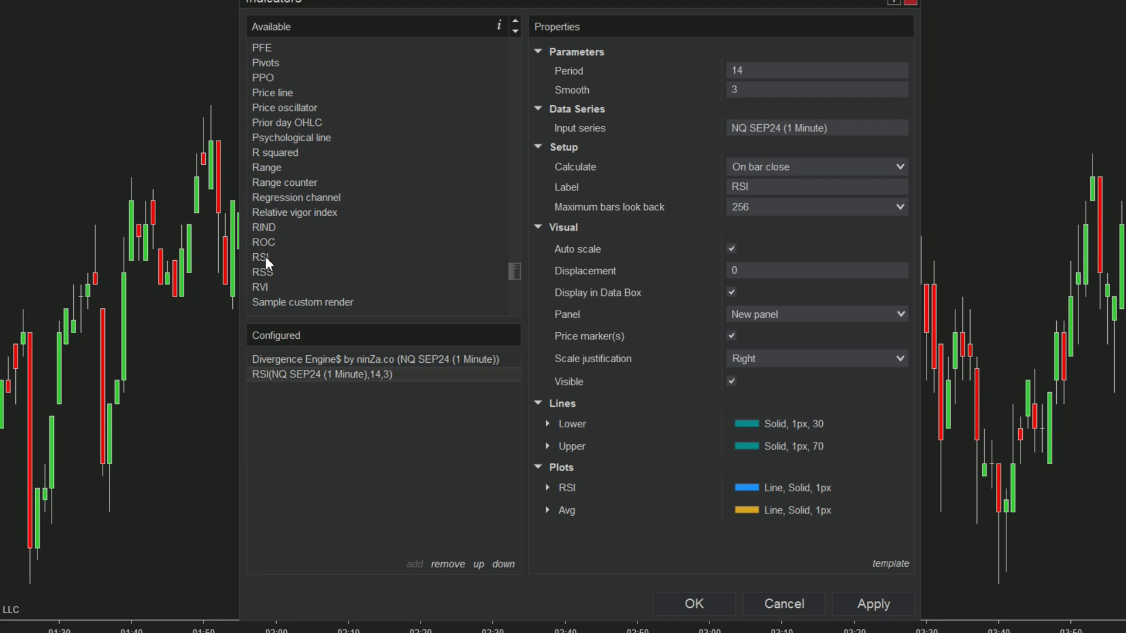
click(879, 604)
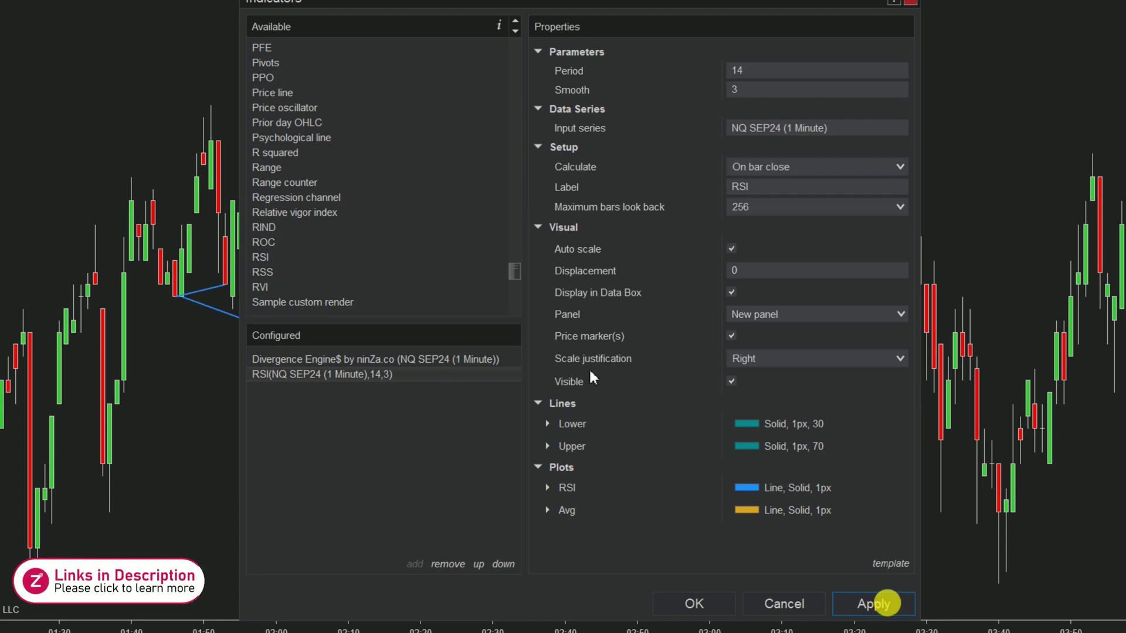
Select Divergence Engine$ in Configured and move it to panel 2 with RSI
click(487, 359)
mouse_move(909, 139)
mouse_down()
mouse_move(901, 360)
mouse_move(919, 507)
mouse_up()
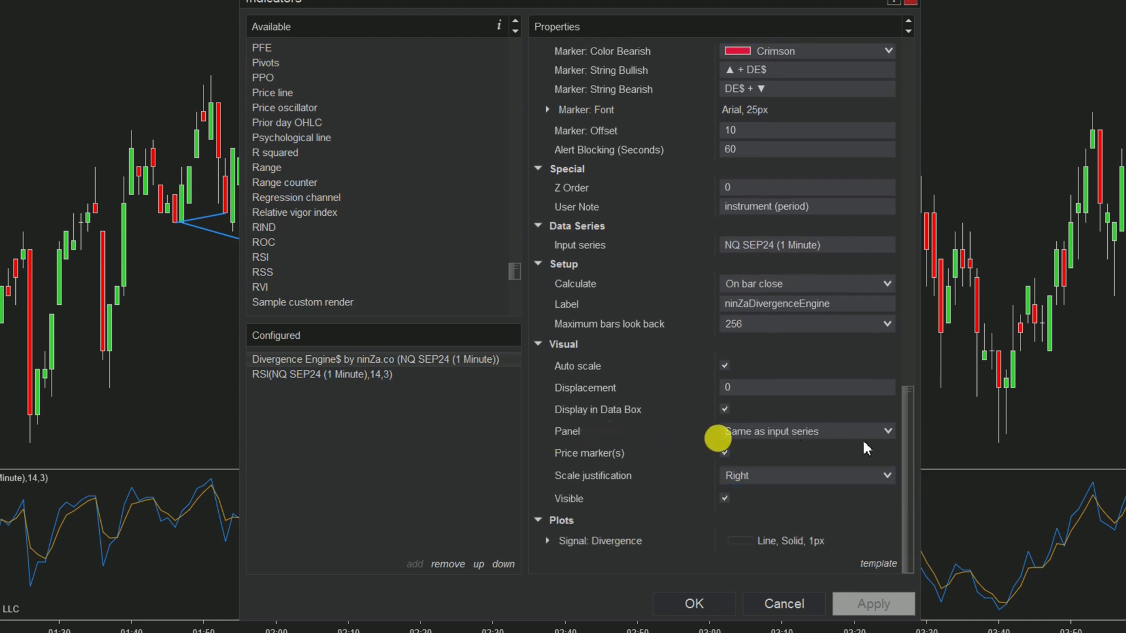
click(887, 435)
click(745, 482)
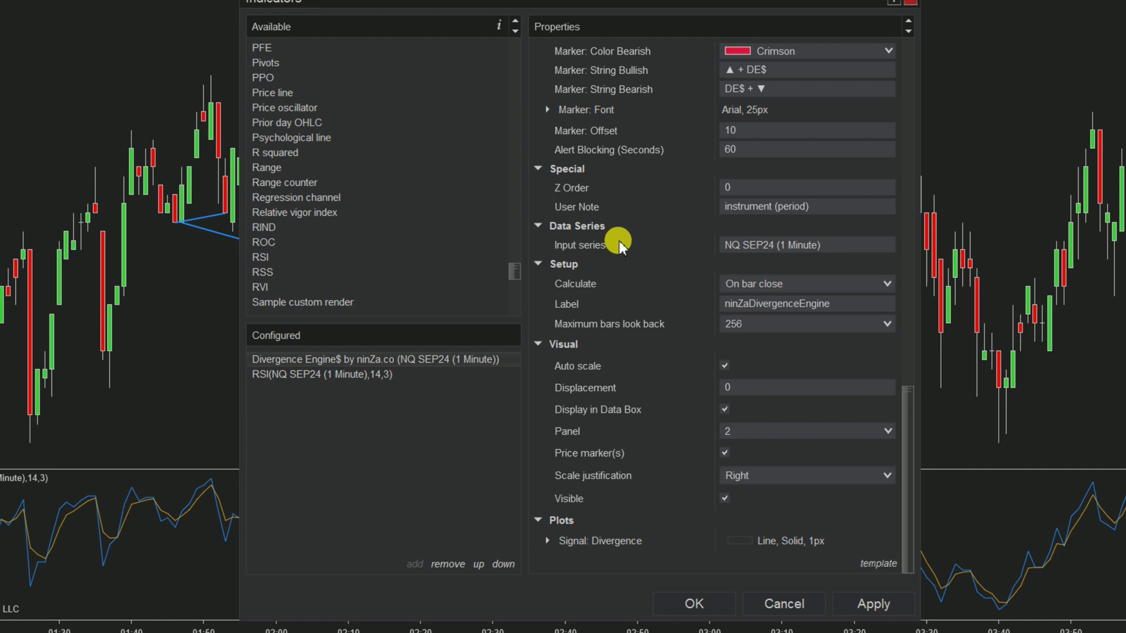
Set Divergence Engine$ input series to RSI(NQ SEP24 (1 Minute),14,3) using the RSI plot
click(759, 248)
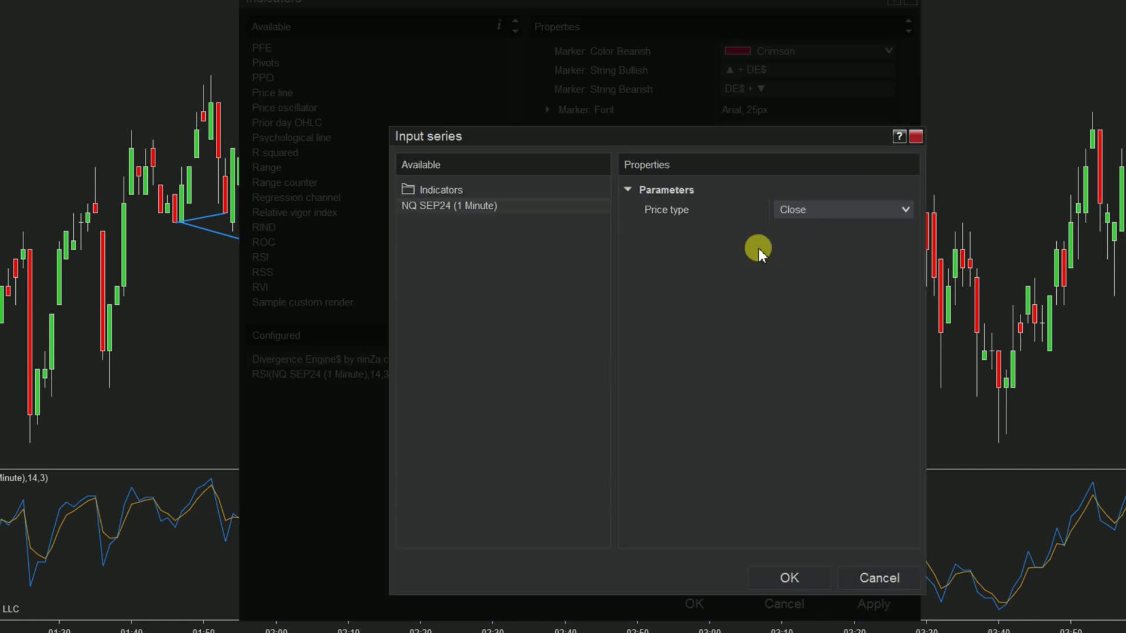
double_click(444, 193)
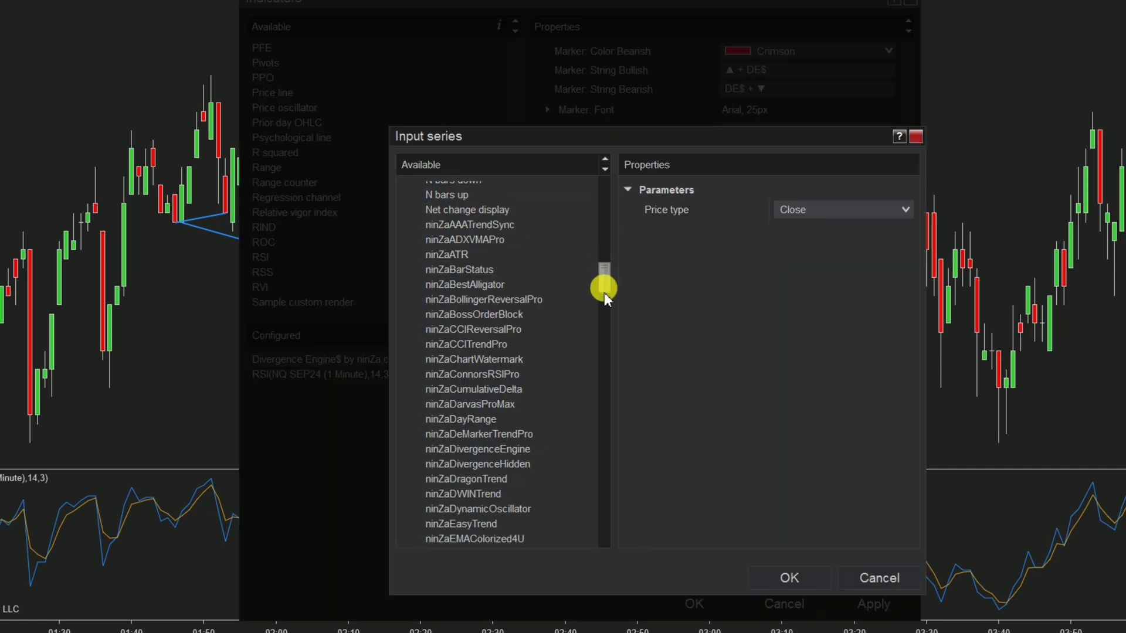
drag(604, 293, 599, 488)
click(433, 448)
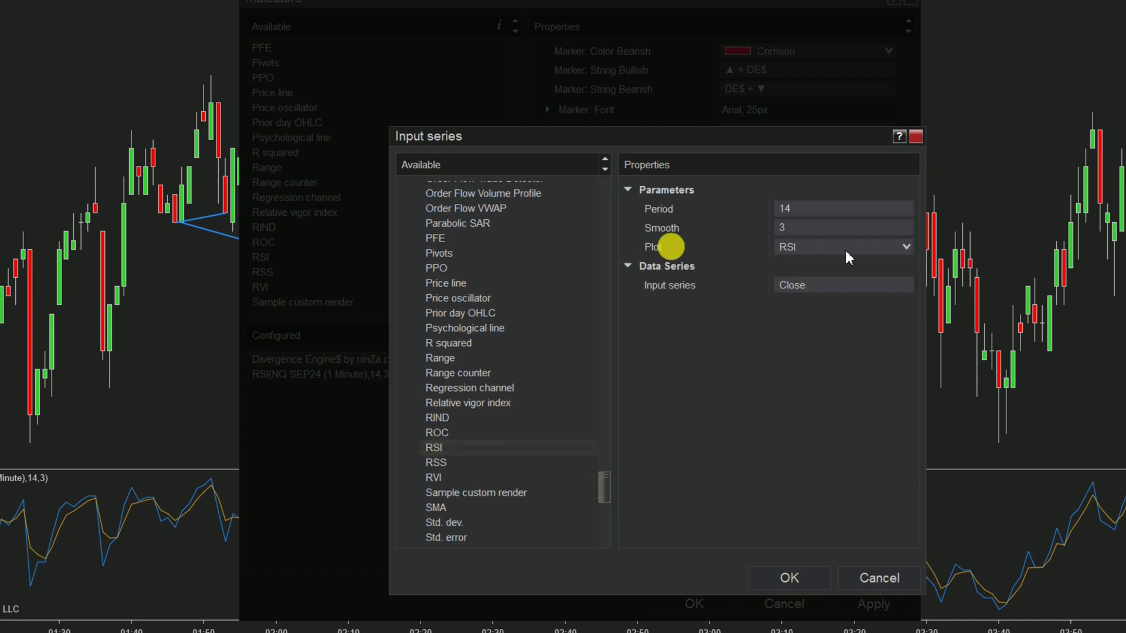
click(889, 247)
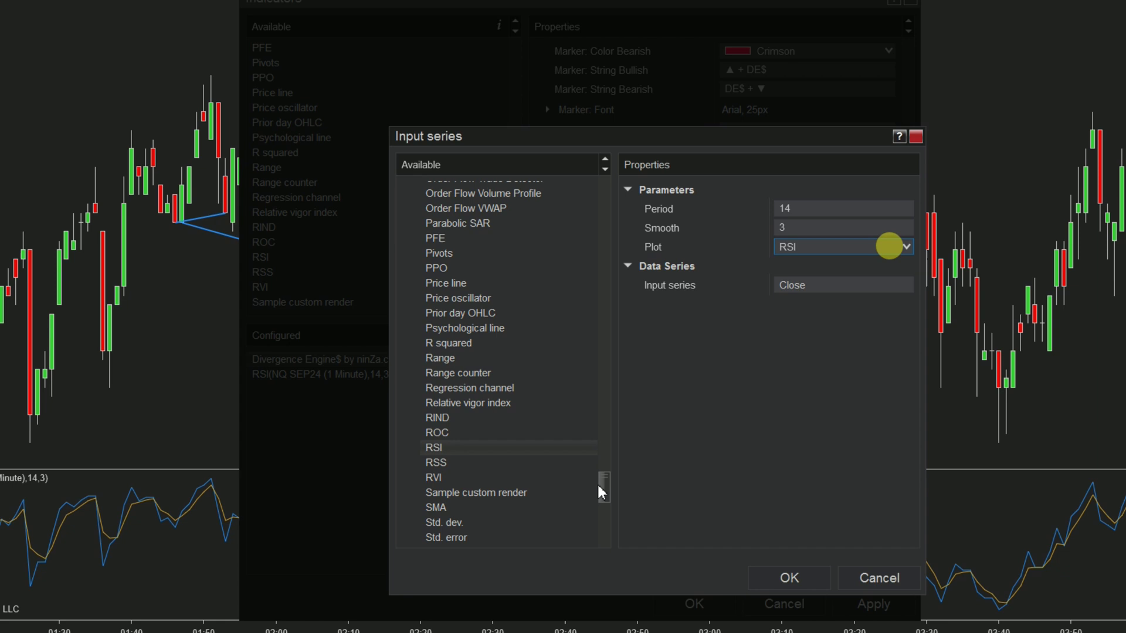
click(776, 578)
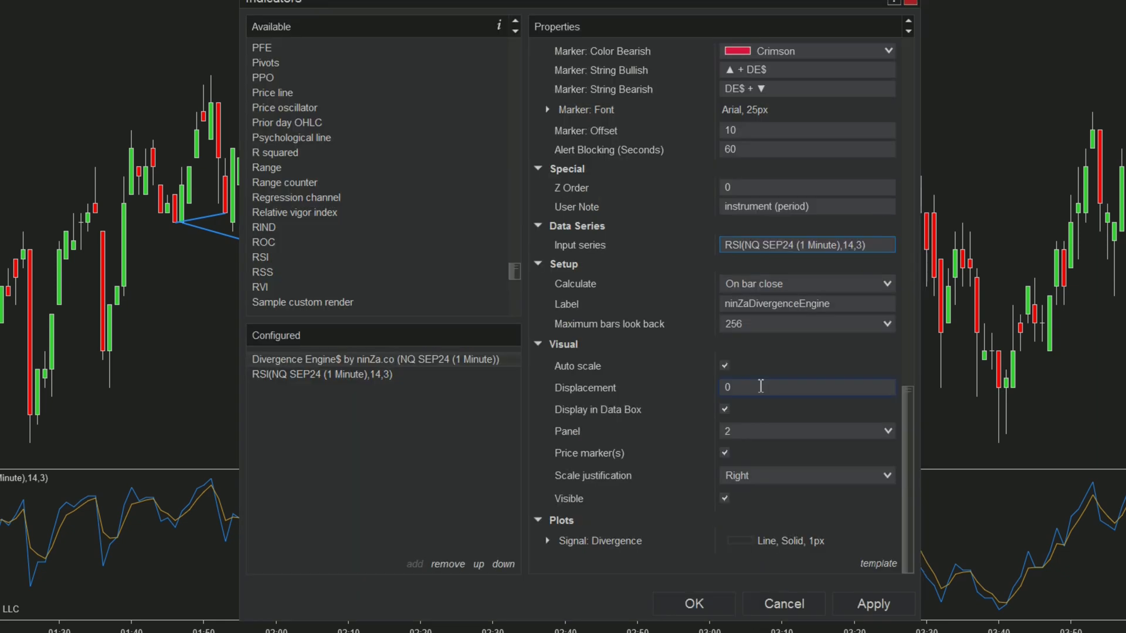
Colour the Signal: Divergence plot DarkOrchid, turn off Auto scale and apply the indicator to the chart
click(613, 542)
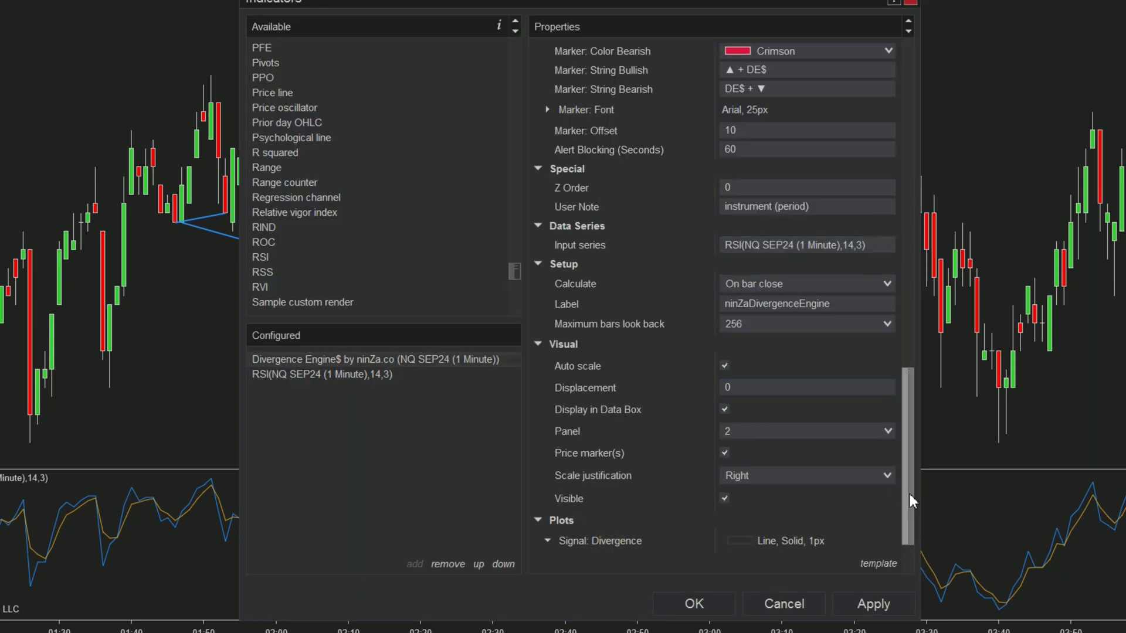
drag(910, 494, 909, 552)
click(845, 479)
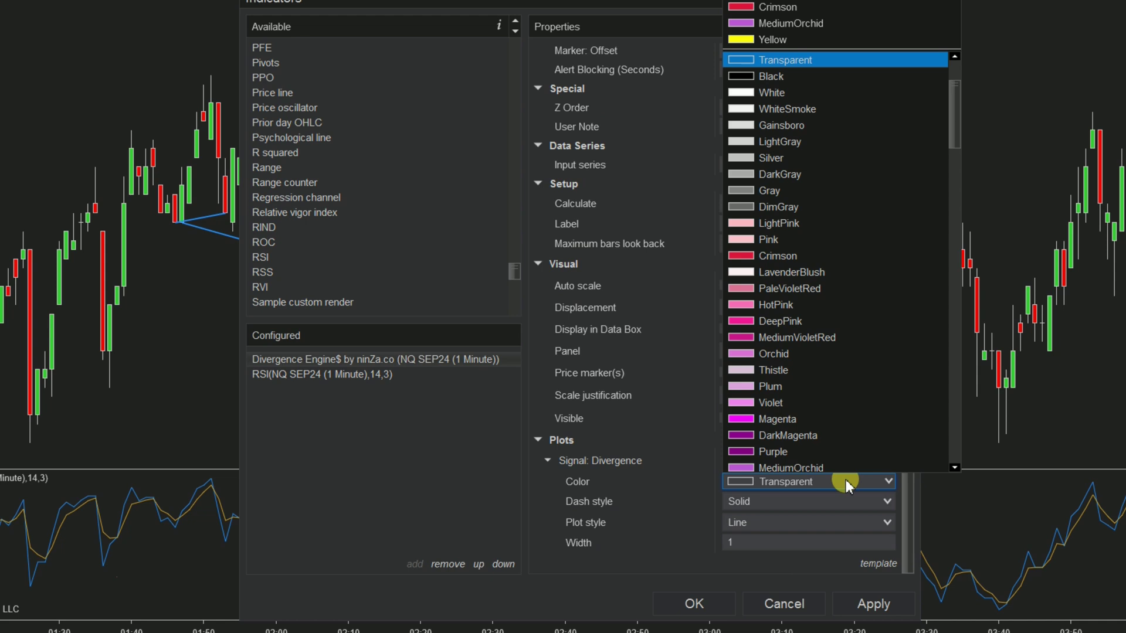
scroll(828, 456, down, 1)
click(815, 435)
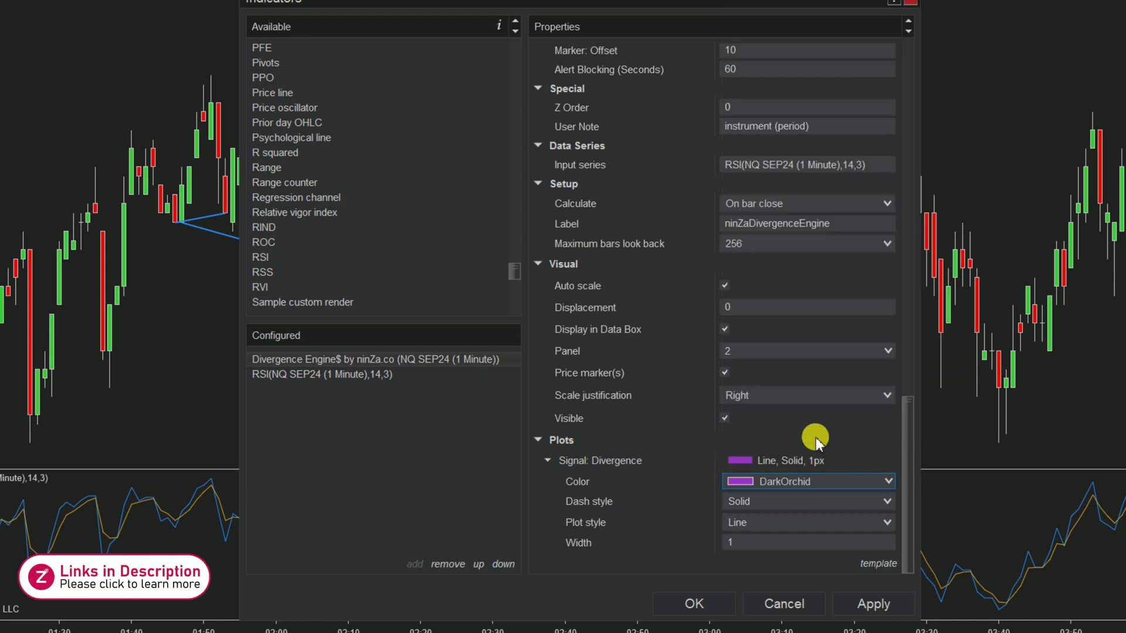
click(725, 285)
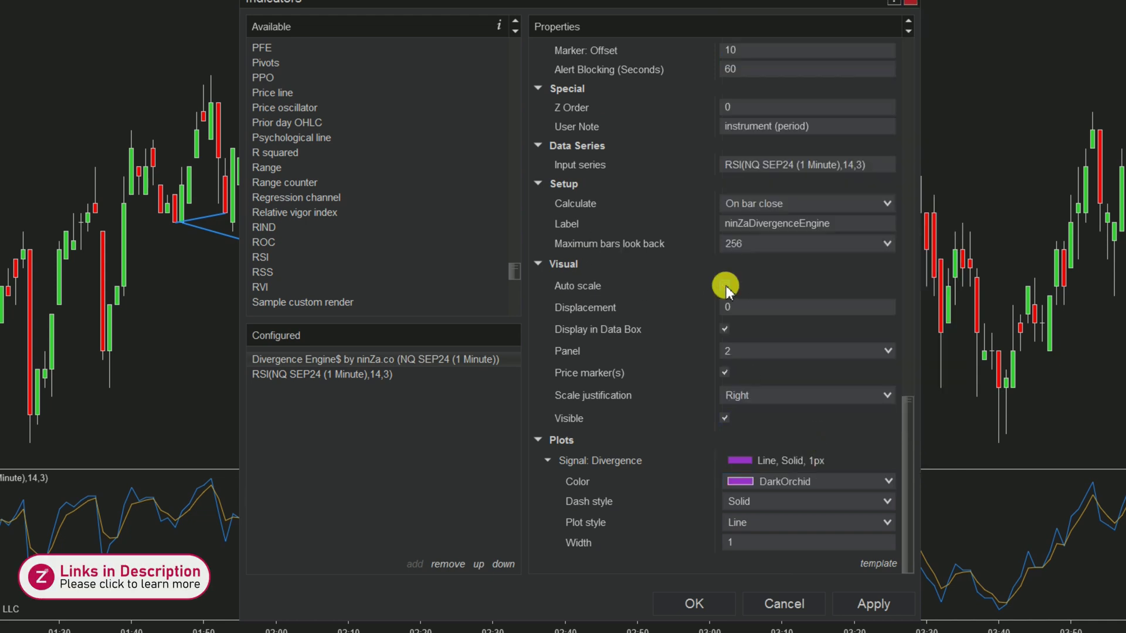
click(695, 605)
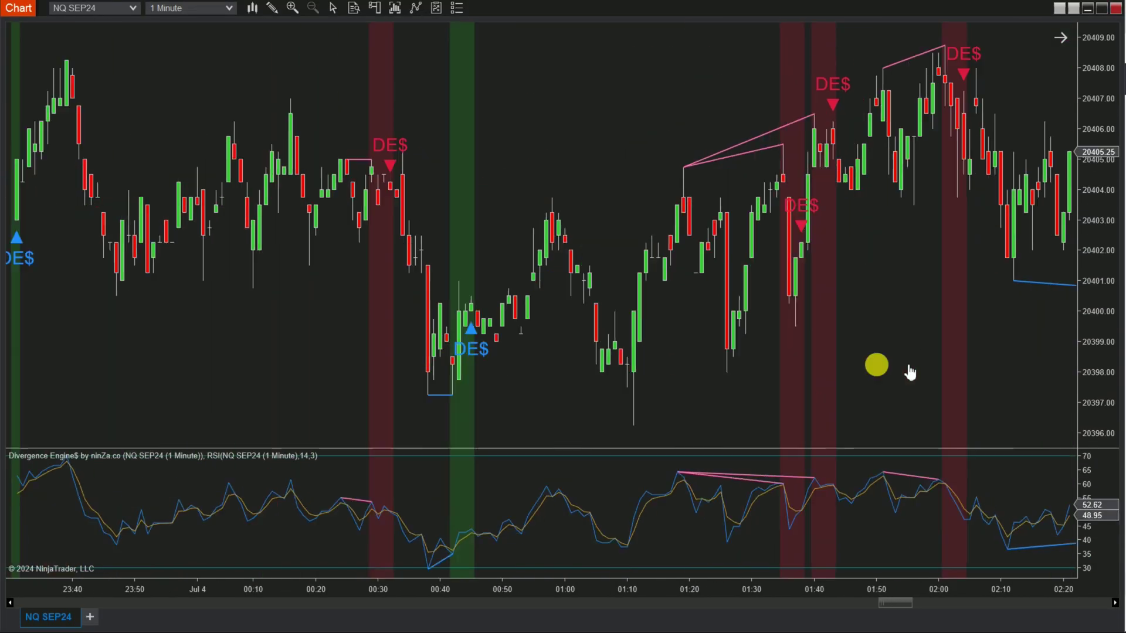
scroll(910, 372, up, 5)
scroll(741, 352, up, 5)
scroll(797, 364, up, 5)
scroll(838, 368, up, 5)
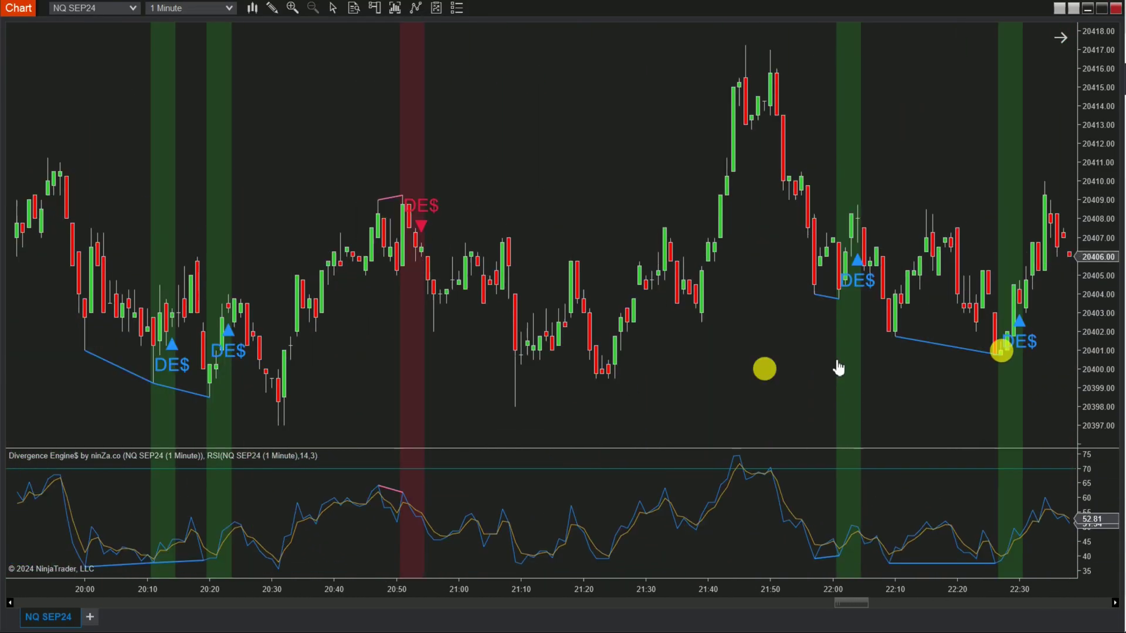
scroll(838, 368, up, 5)
scroll(792, 366, up, 5)
scroll(751, 366, up, 5)
scroll(775, 390, up, 5)
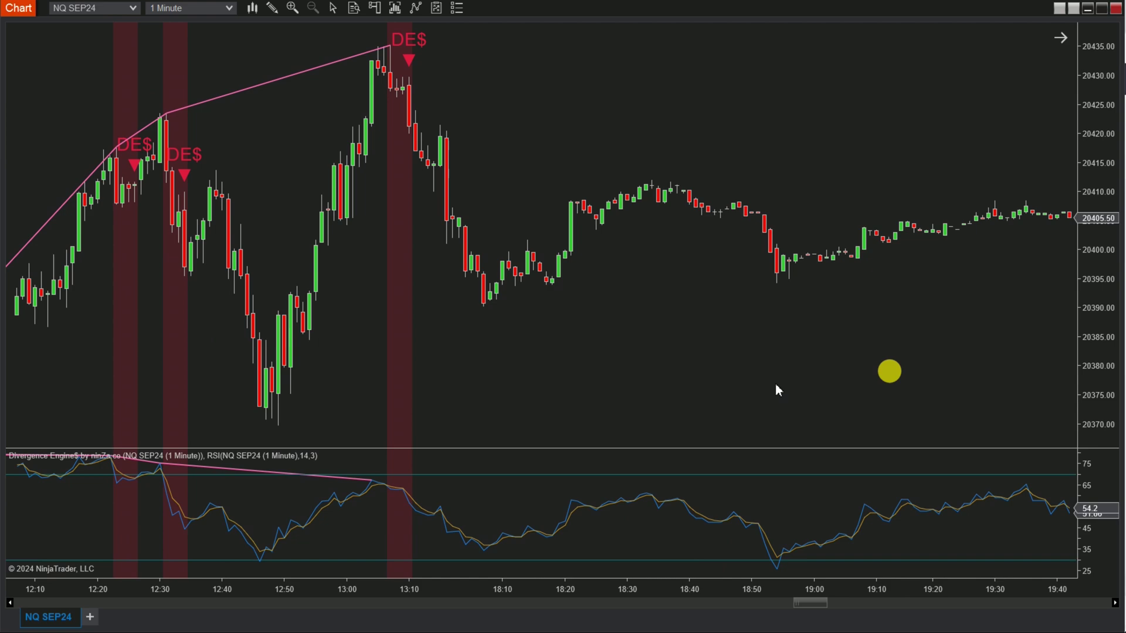
scroll(889, 371, up, 5)
scroll(1047, 359, up, 5)
scroll(695, 344, up, 5)
scroll(527, 220, up, 5)
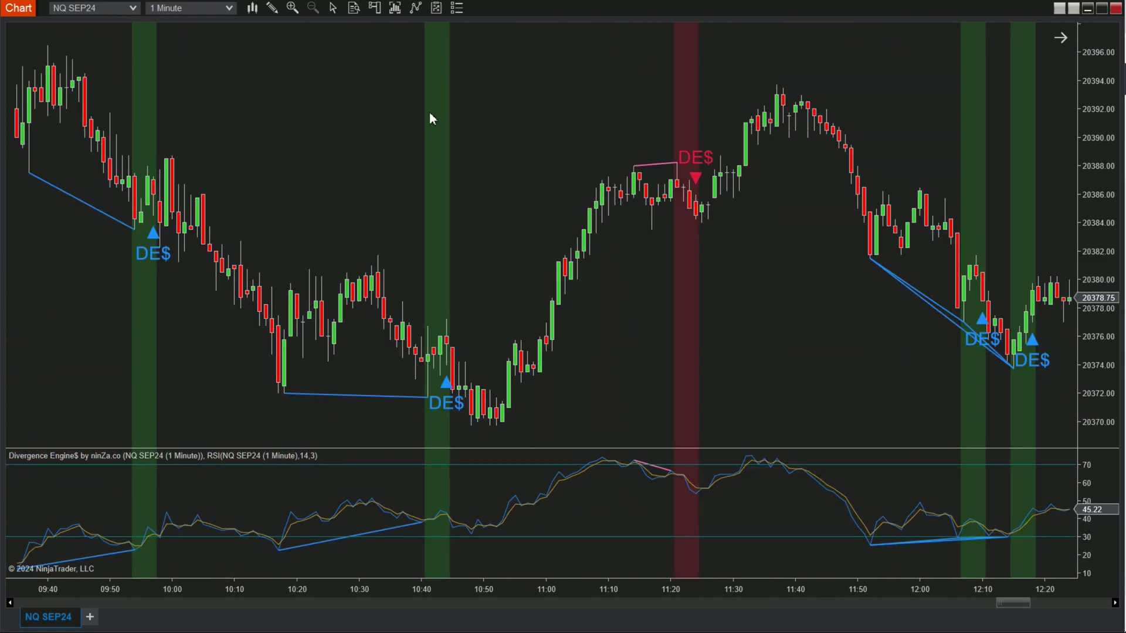
right_click(429, 105)
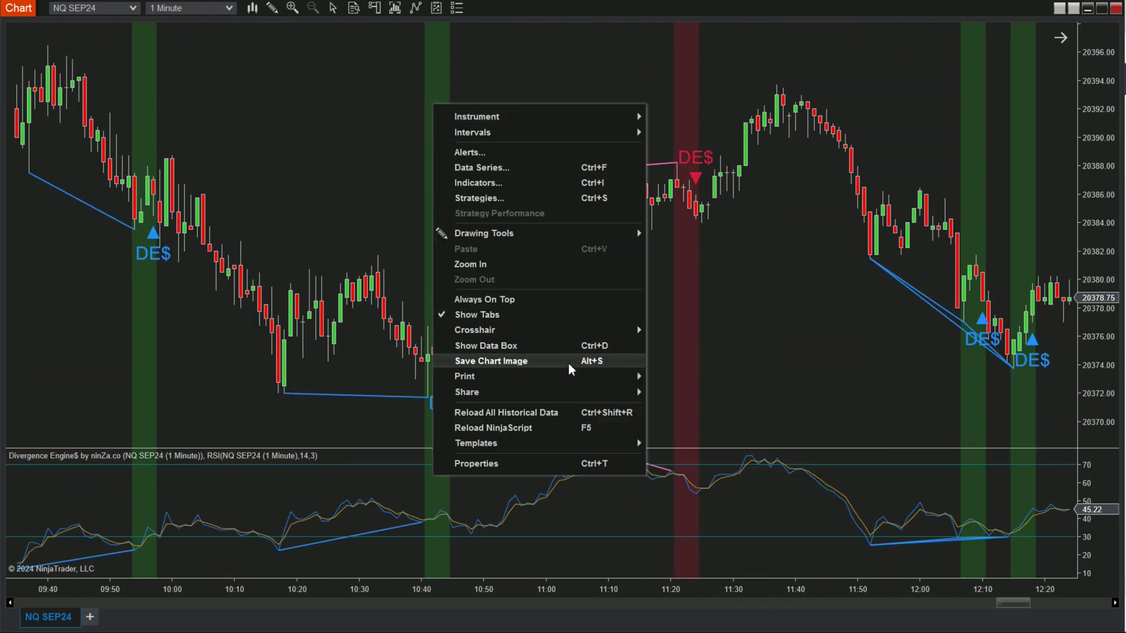
click(582, 343)
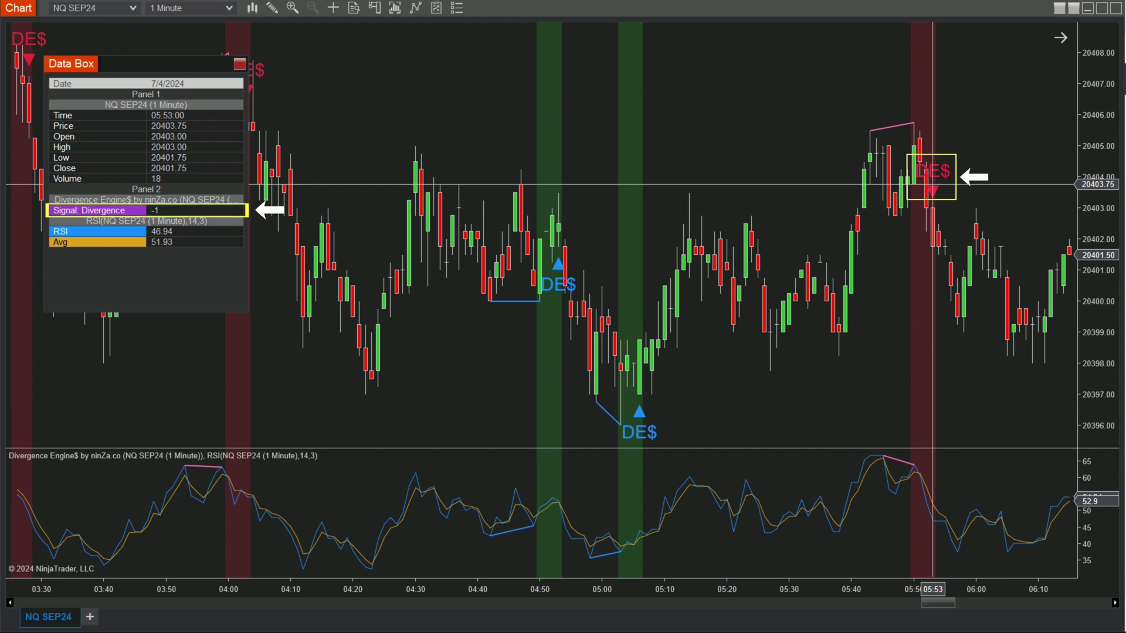
click(334, 8)
click(240, 65)
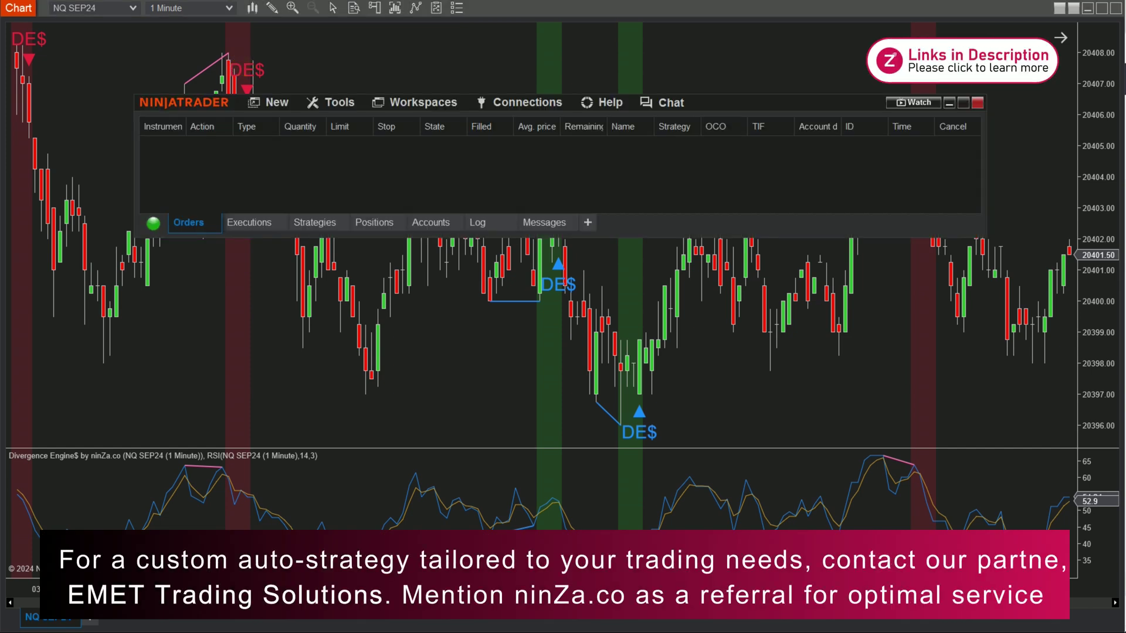
Move the Control Center up and launch the Strategy Builder from its New menu
drag(799, 103, 828, 69)
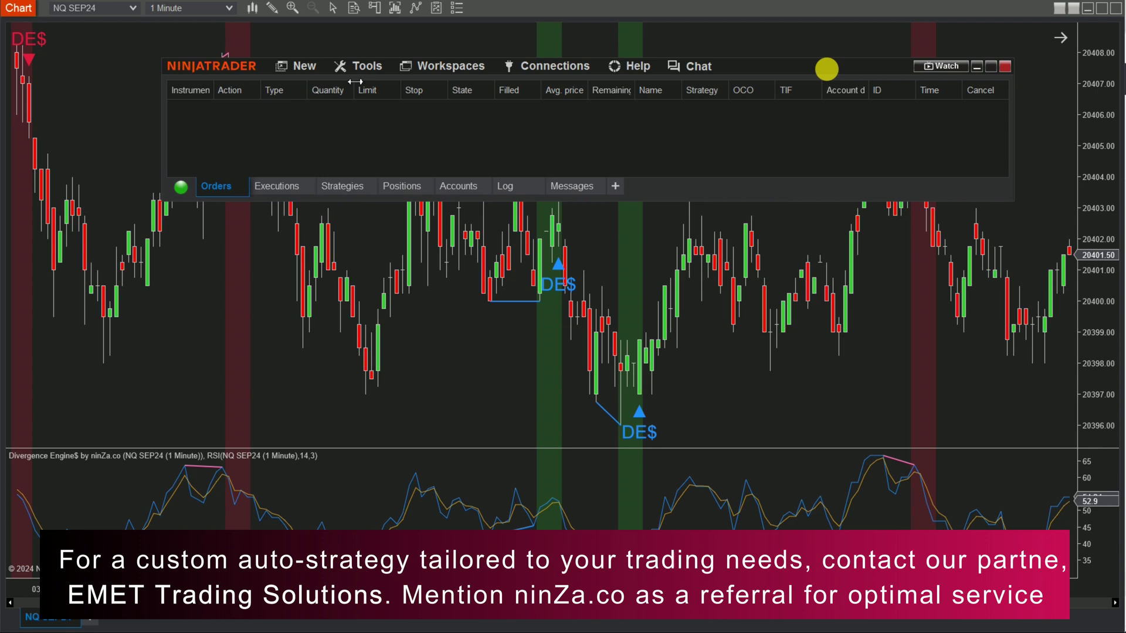
click(320, 68)
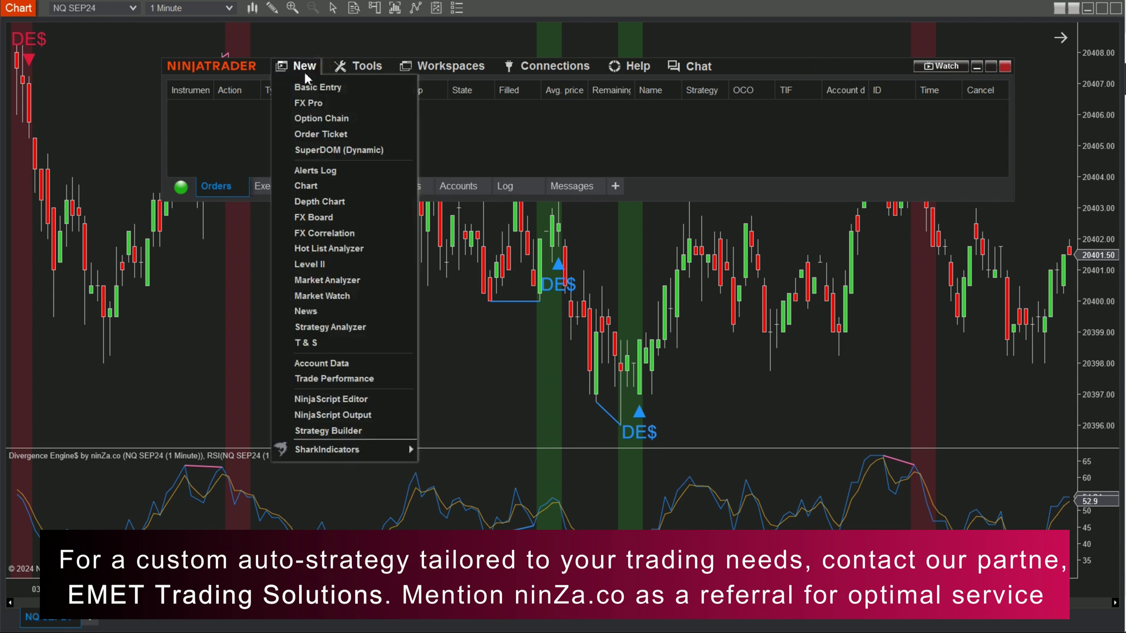
click(382, 432)
Enter DivergenceEngineRSI in the strategy's Name field
click(775, 481)
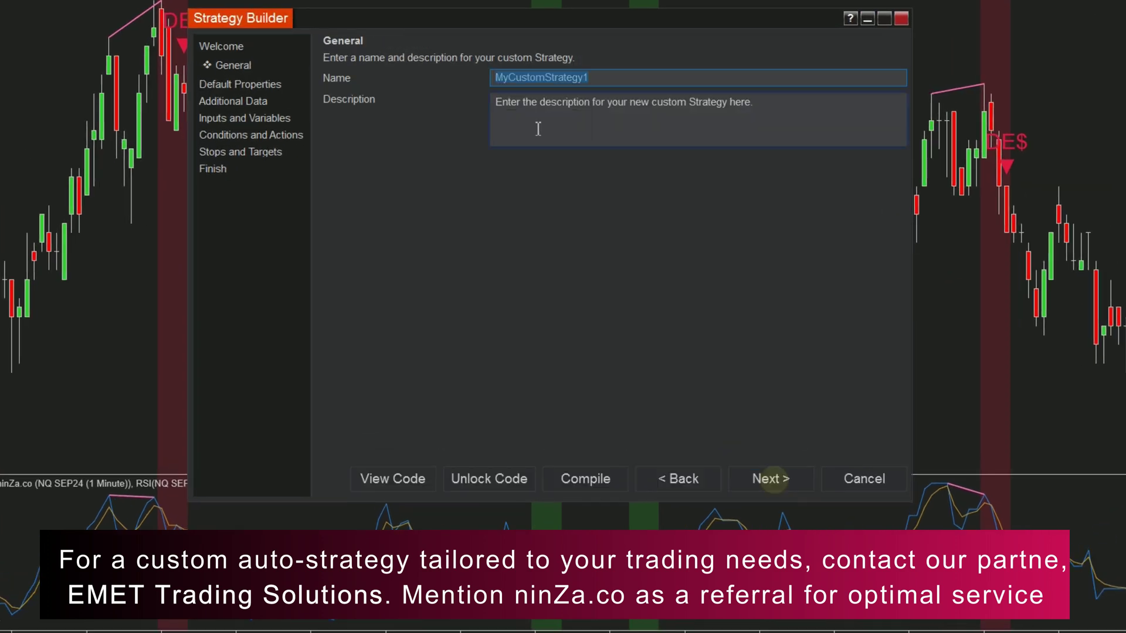
text(DivergenceE)
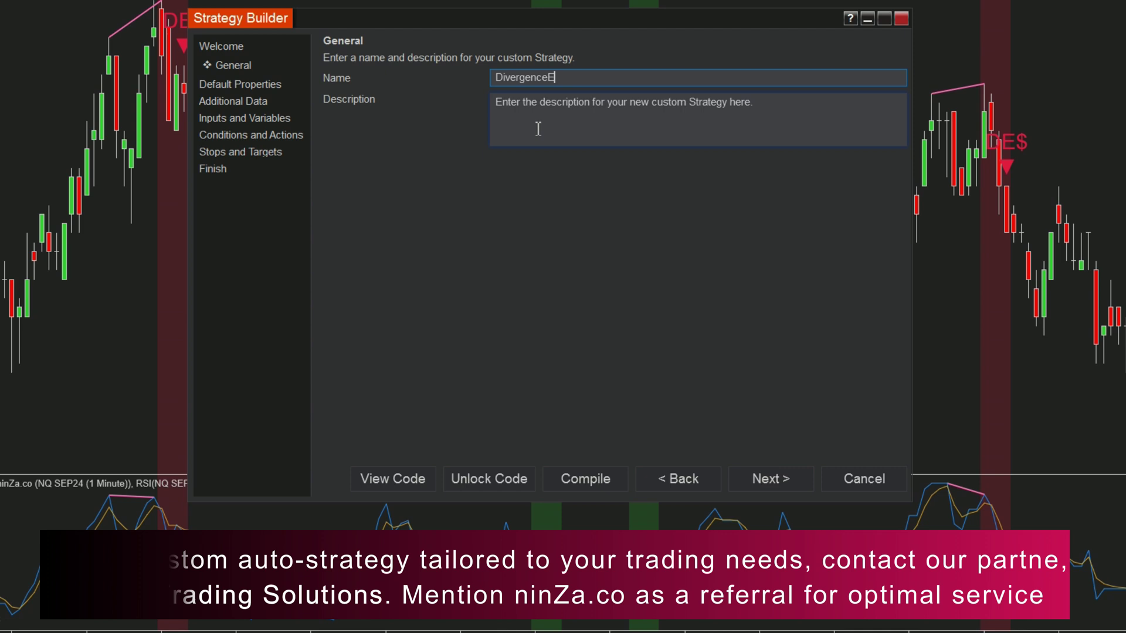
text(ngineRSI)
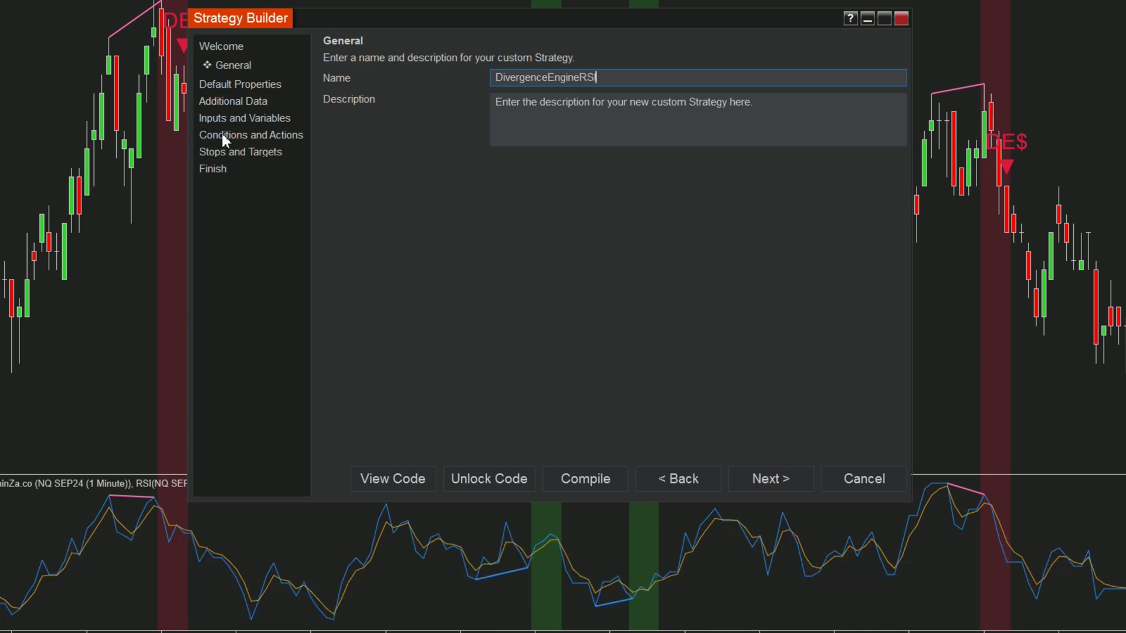
Add a Set 1 condition using the ninZaDivergenceEngine indicator and enlarge the Conditions dialog
click(263, 133)
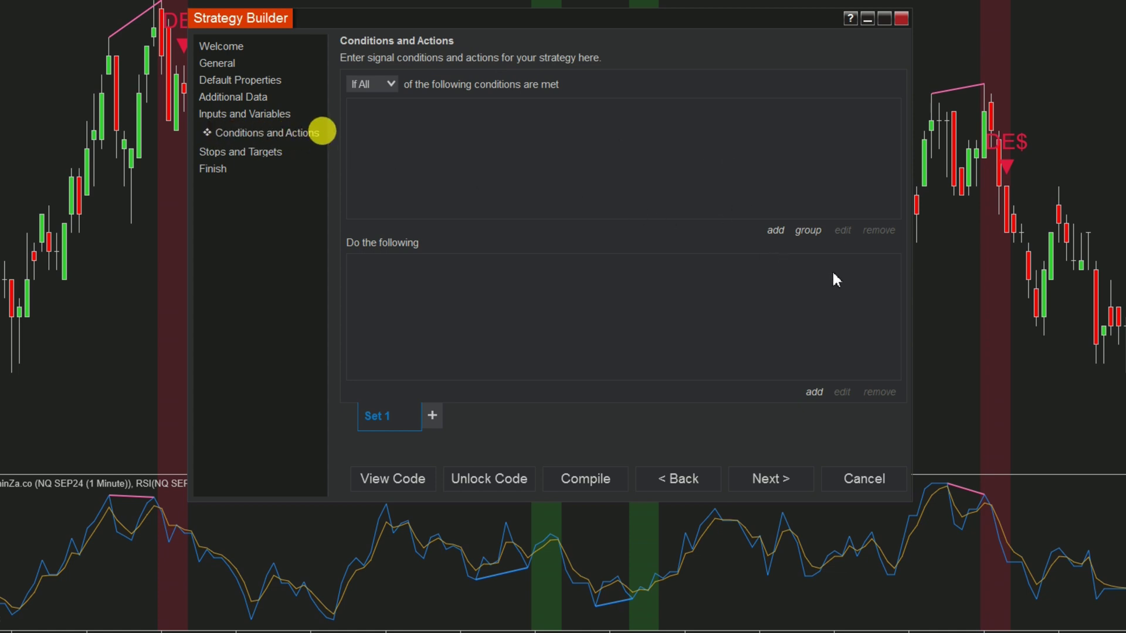
click(777, 235)
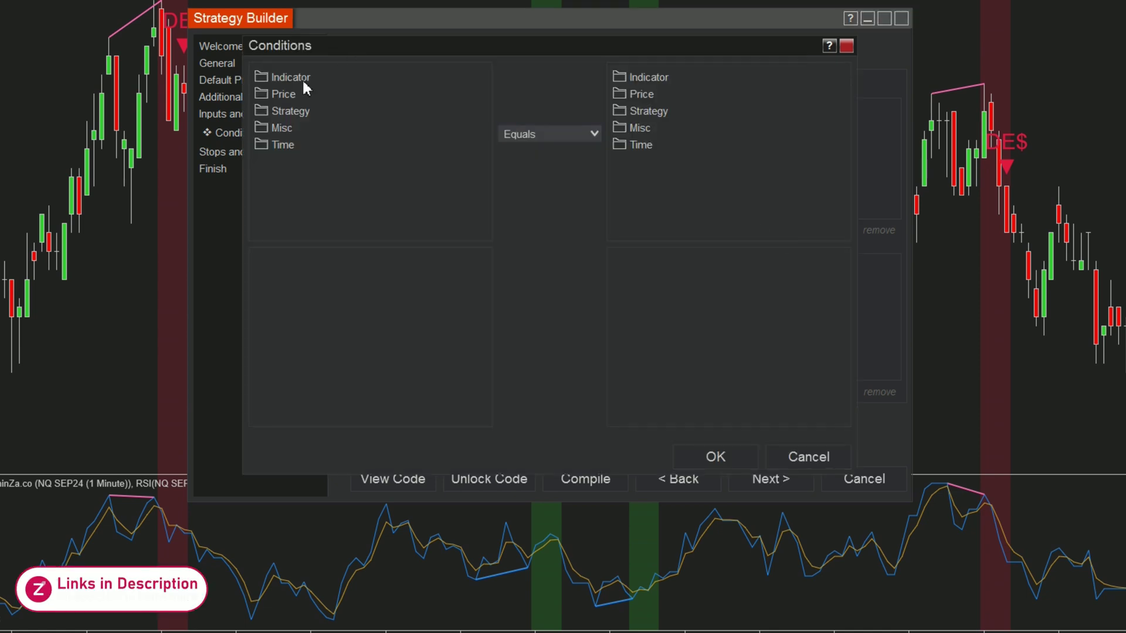
click(287, 78)
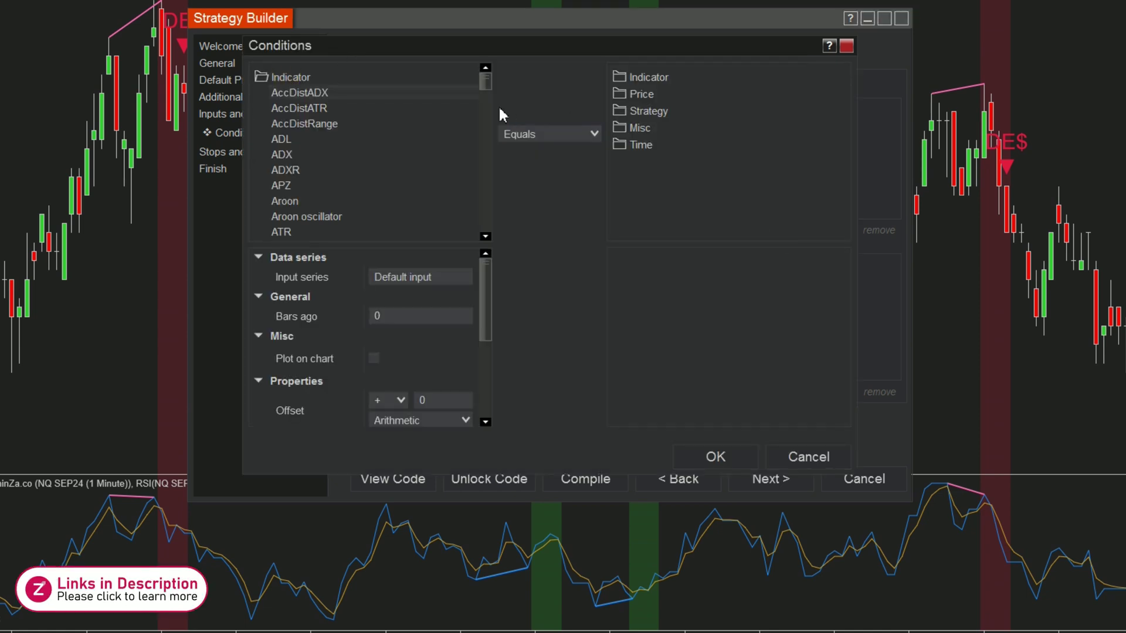
drag(484, 80, 485, 123)
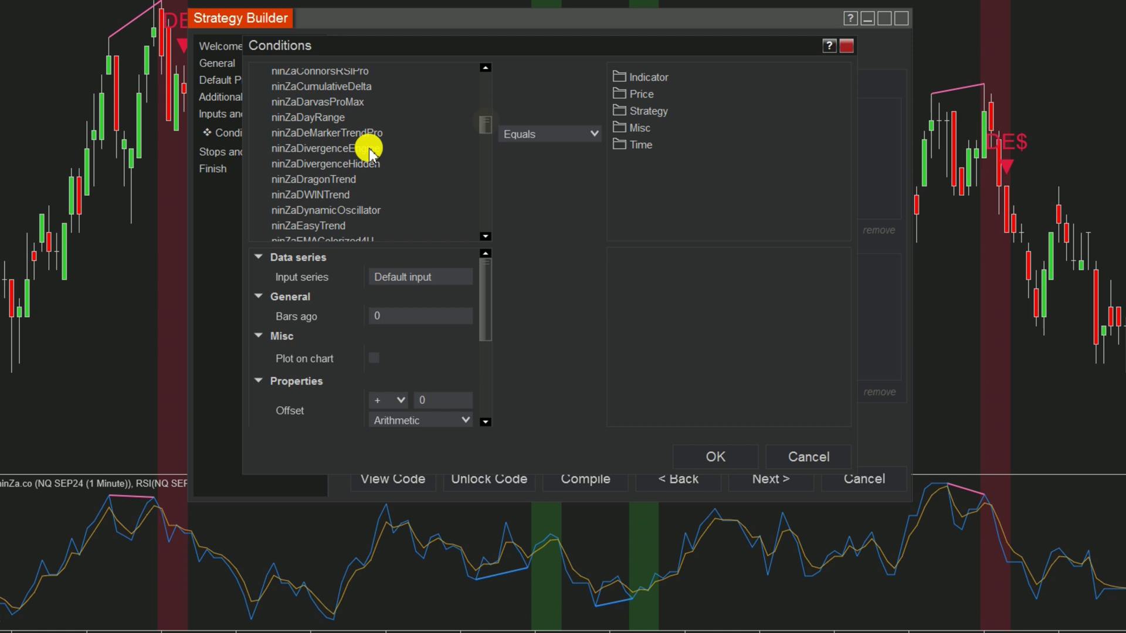
click(370, 148)
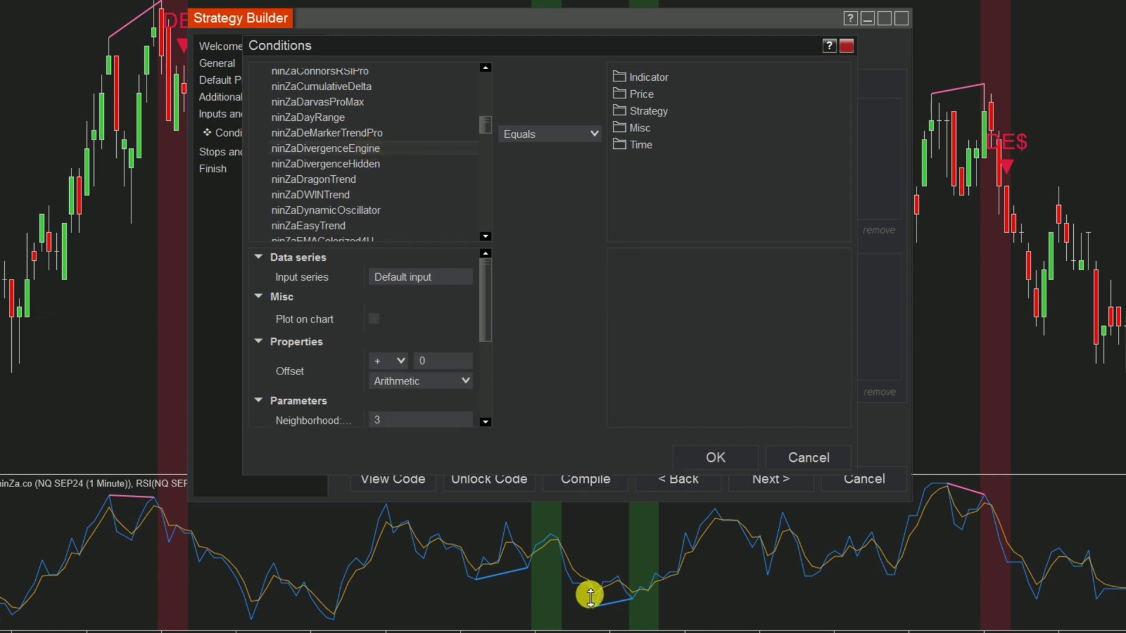
drag(595, 473, 588, 601)
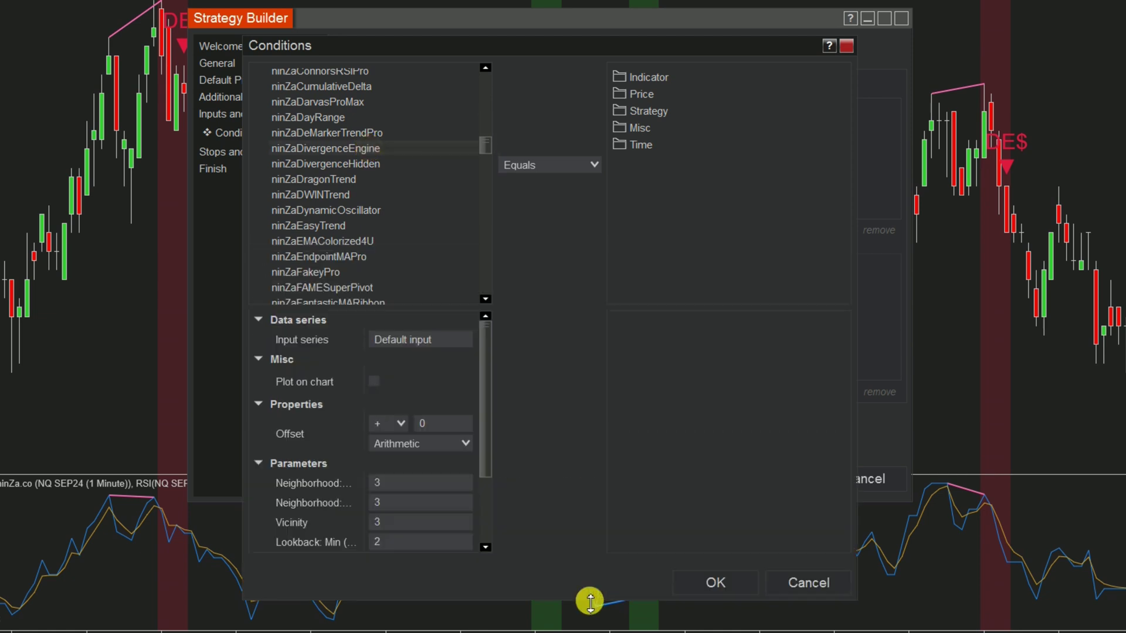
Feed the condition's ninZaDivergenceEngine from RSI(Close,14,3), taking its RSI plot rather than Avg
click(403, 340)
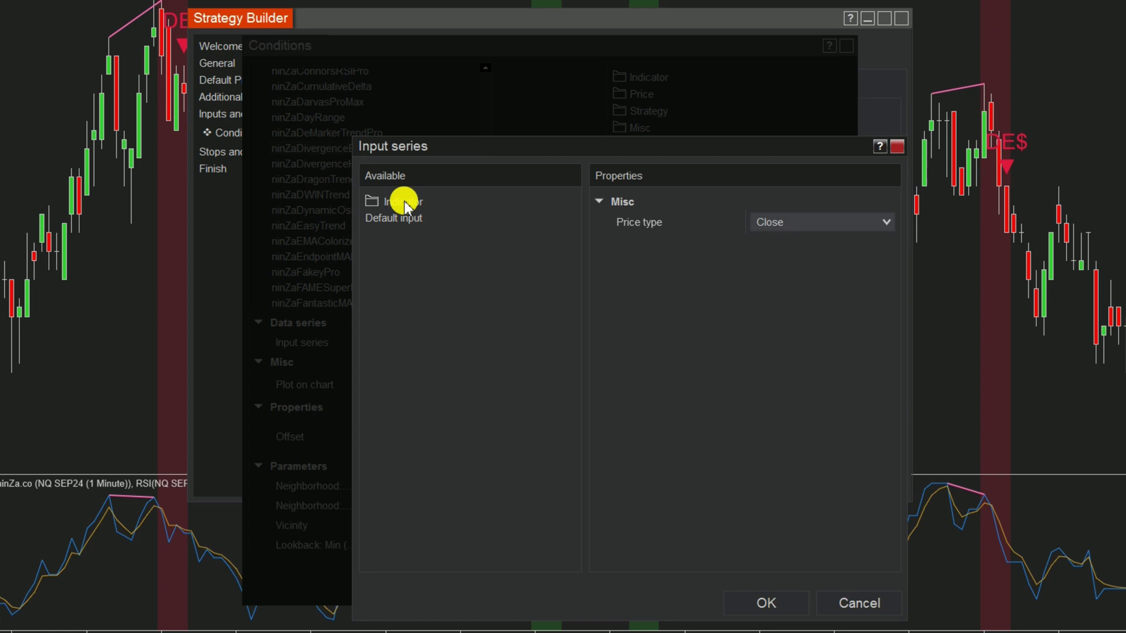
double_click(404, 203)
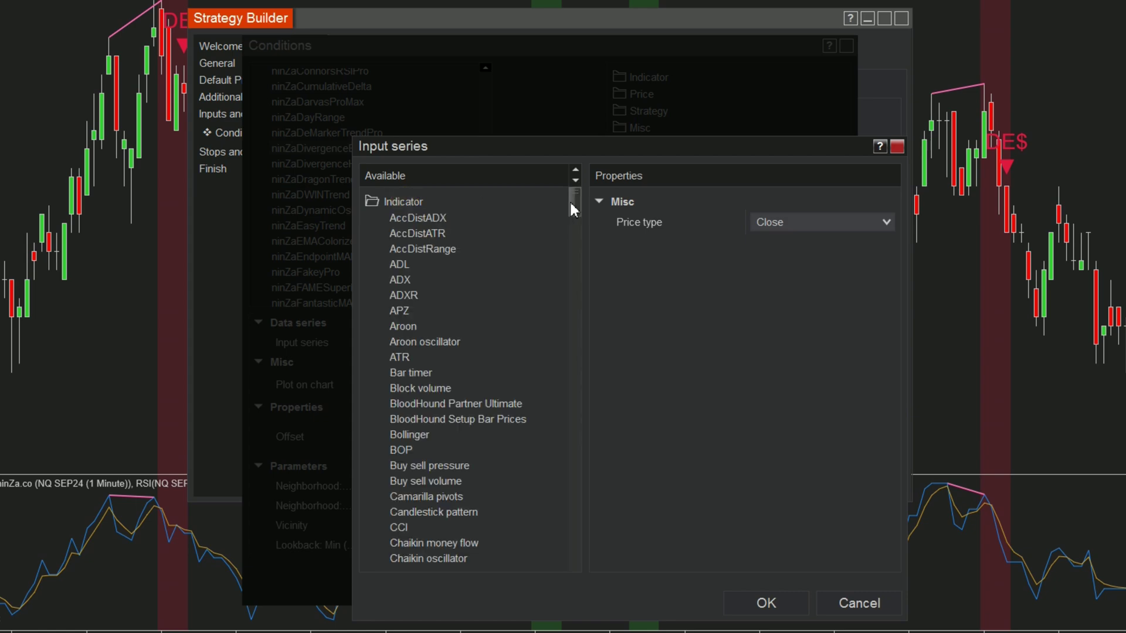
drag(575, 202, 573, 520)
click(404, 342)
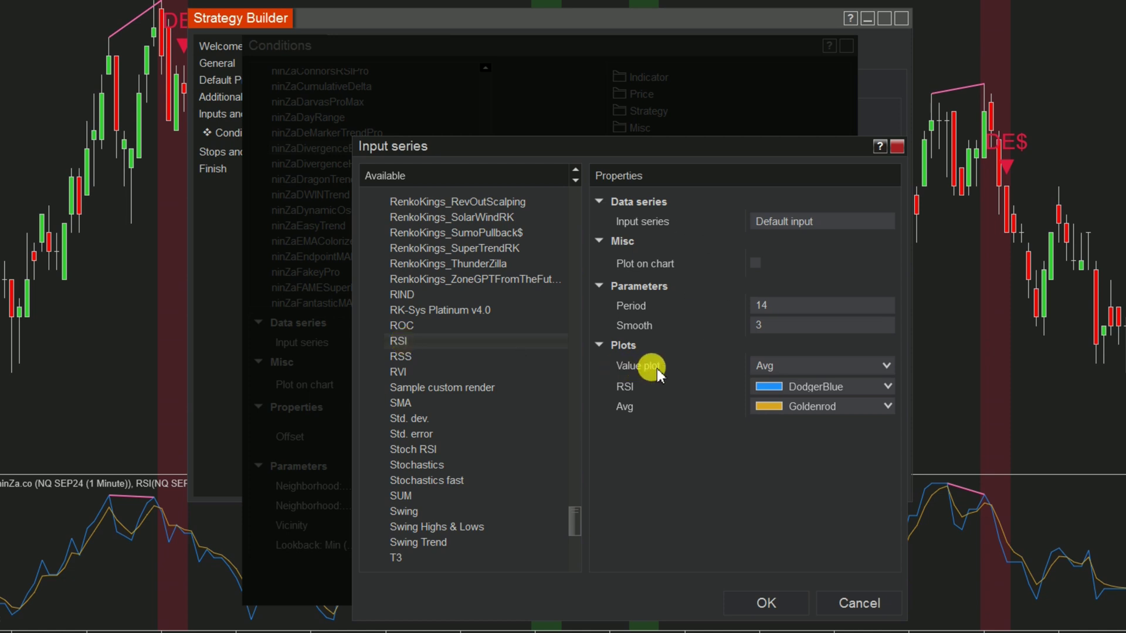
click(887, 367)
click(783, 399)
Confirm the RSI input and complete the condition: DivergenceEngine Signal equals numeric value 1
click(757, 604)
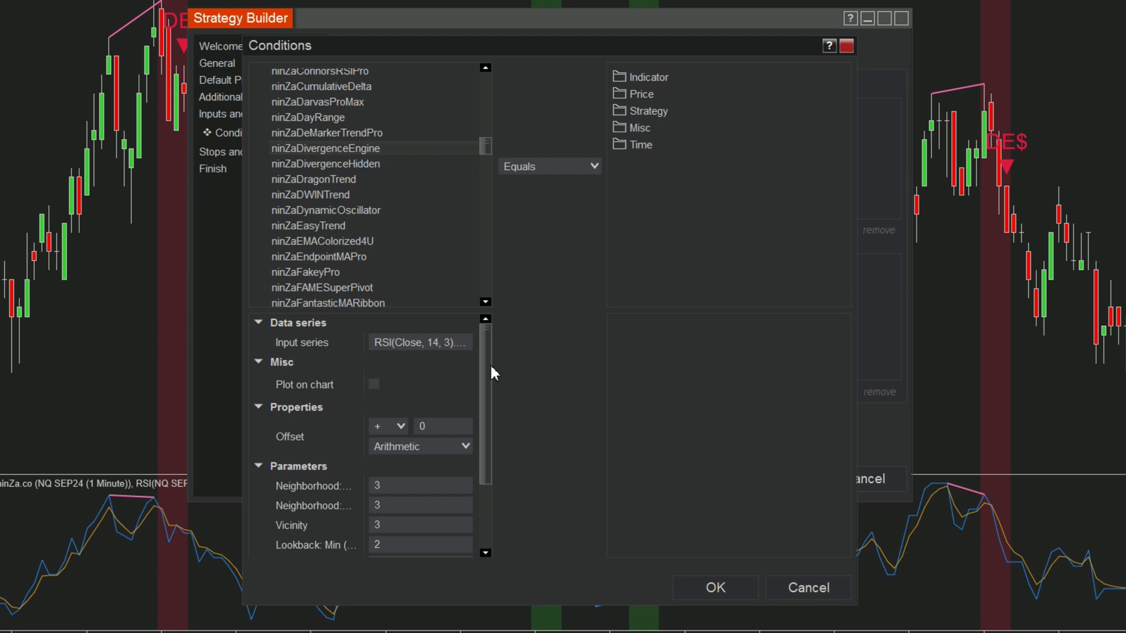
drag(486, 367, 487, 449)
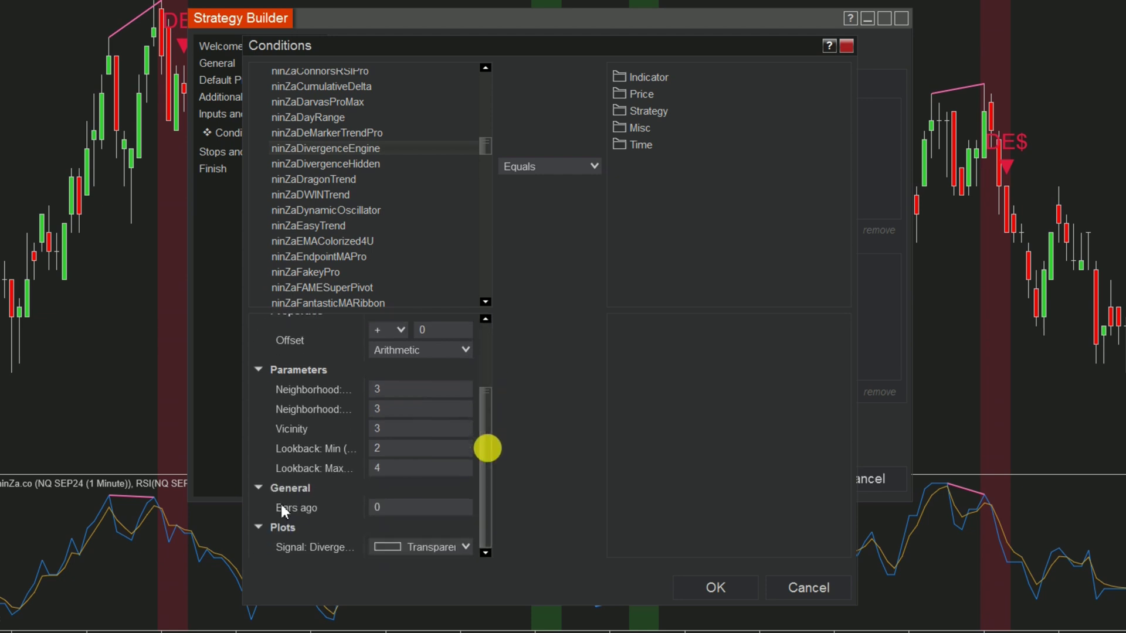
click(295, 515)
drag(245, 543, 31, 543)
click(145, 549)
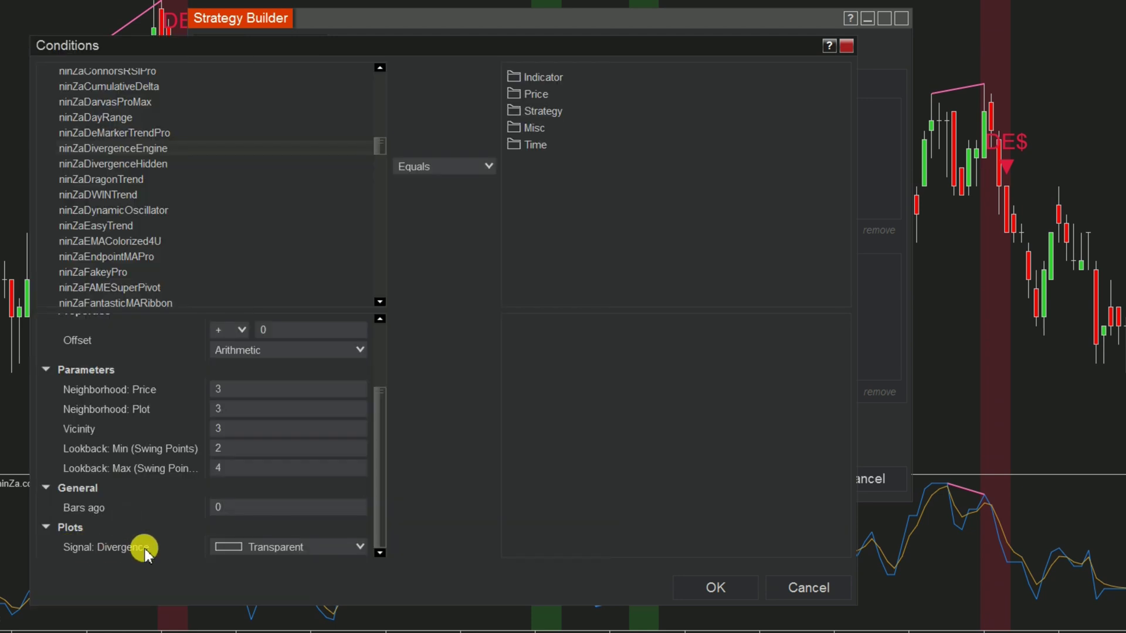
click(488, 168)
click(489, 172)
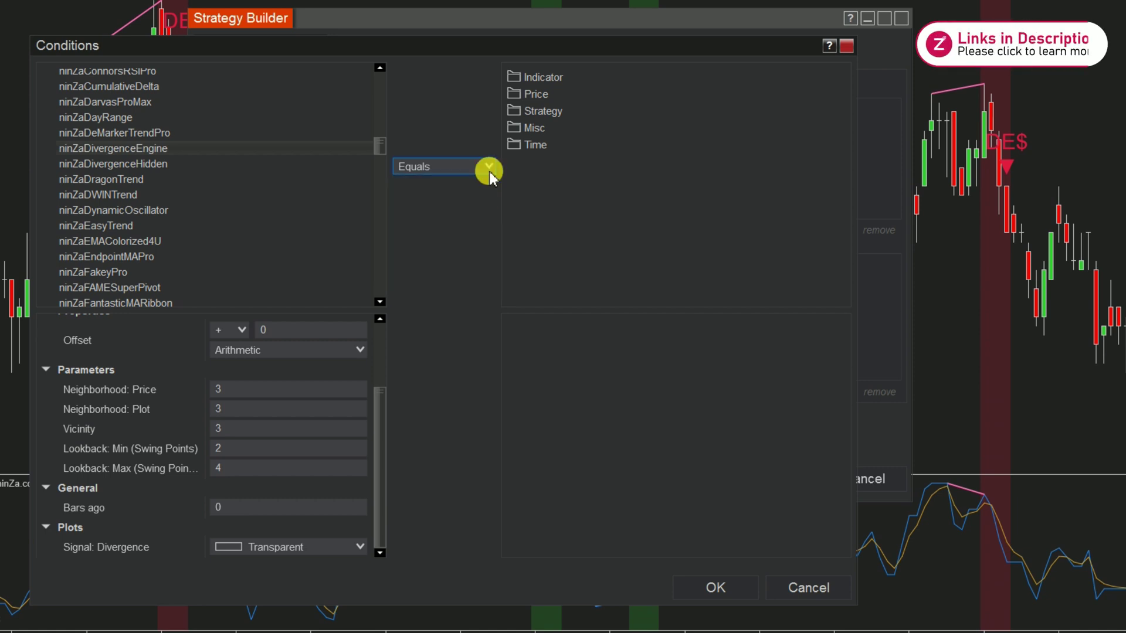
click(540, 128)
drag(842, 132, 842, 215)
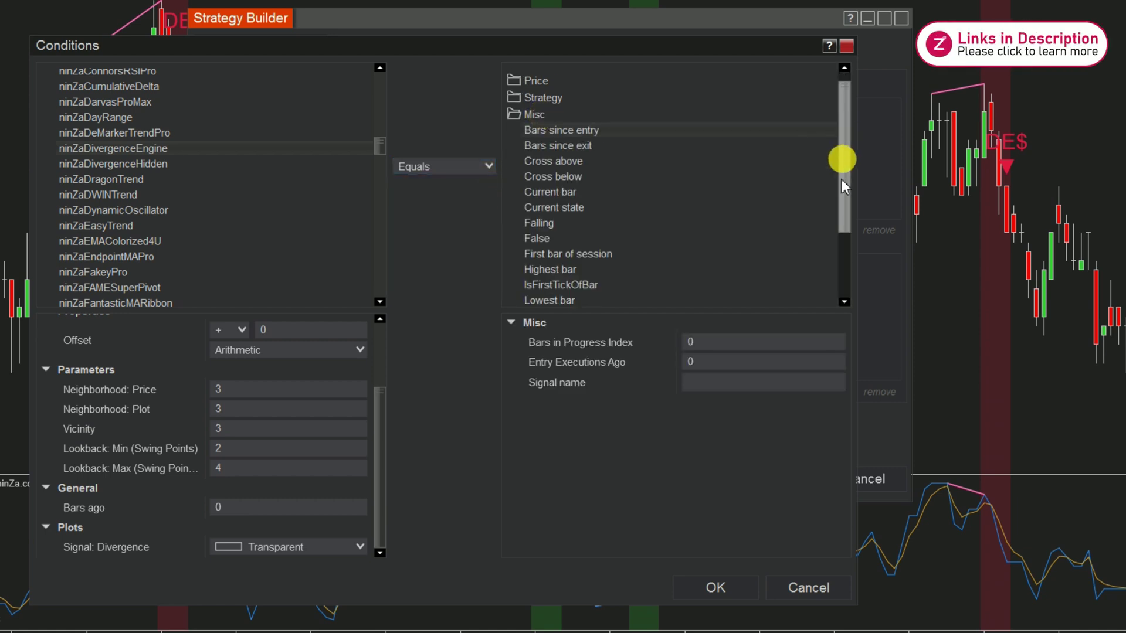
click(579, 214)
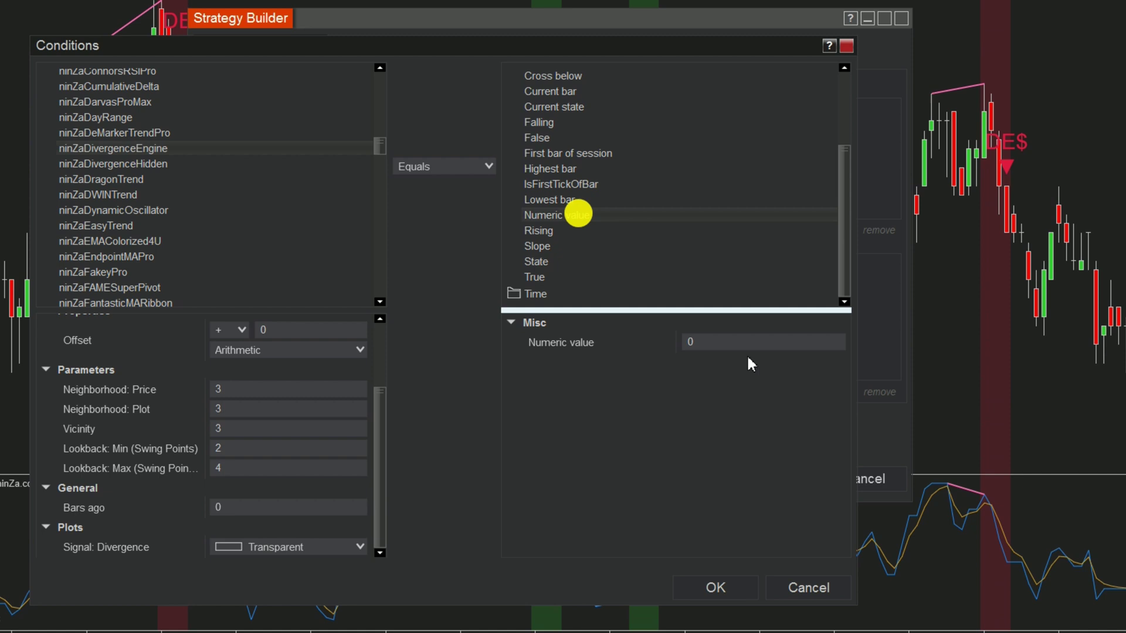
click(724, 342)
text(1)
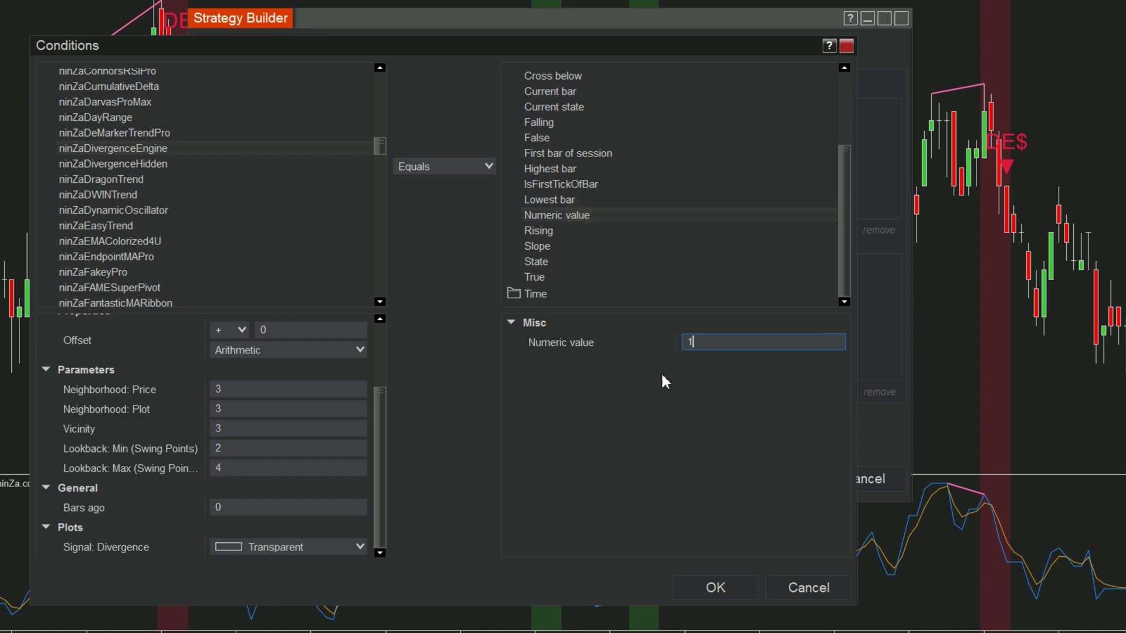
click(715, 589)
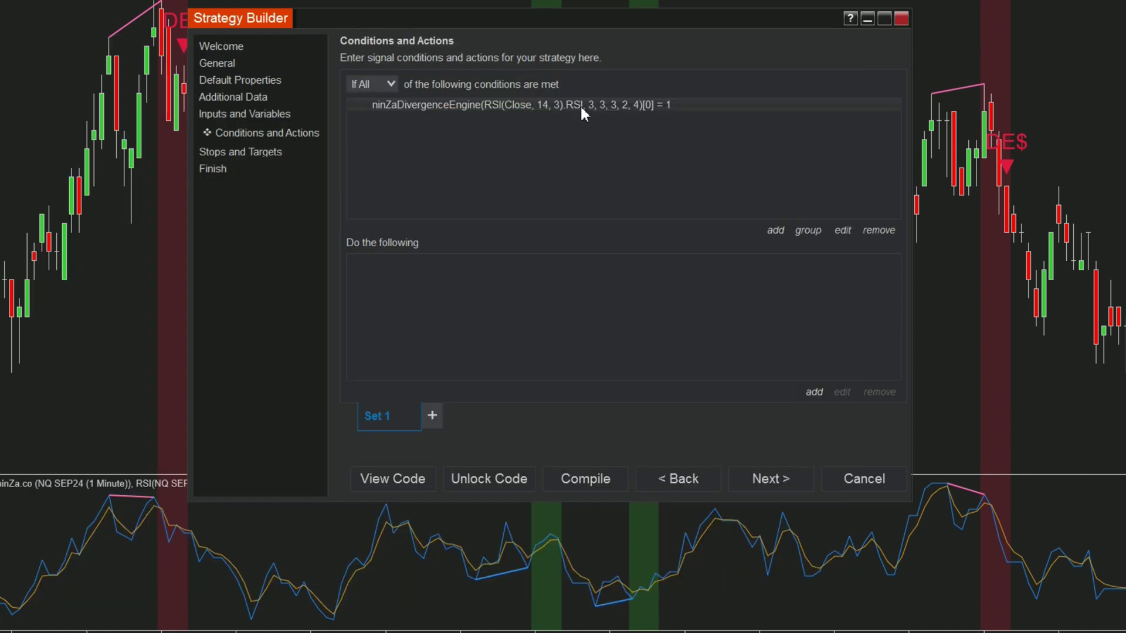
Copy the signal-equals-1 condition and paste a duplicate into Set 1
right_click(579, 103)
click(619, 122)
right_click(553, 123)
click(600, 159)
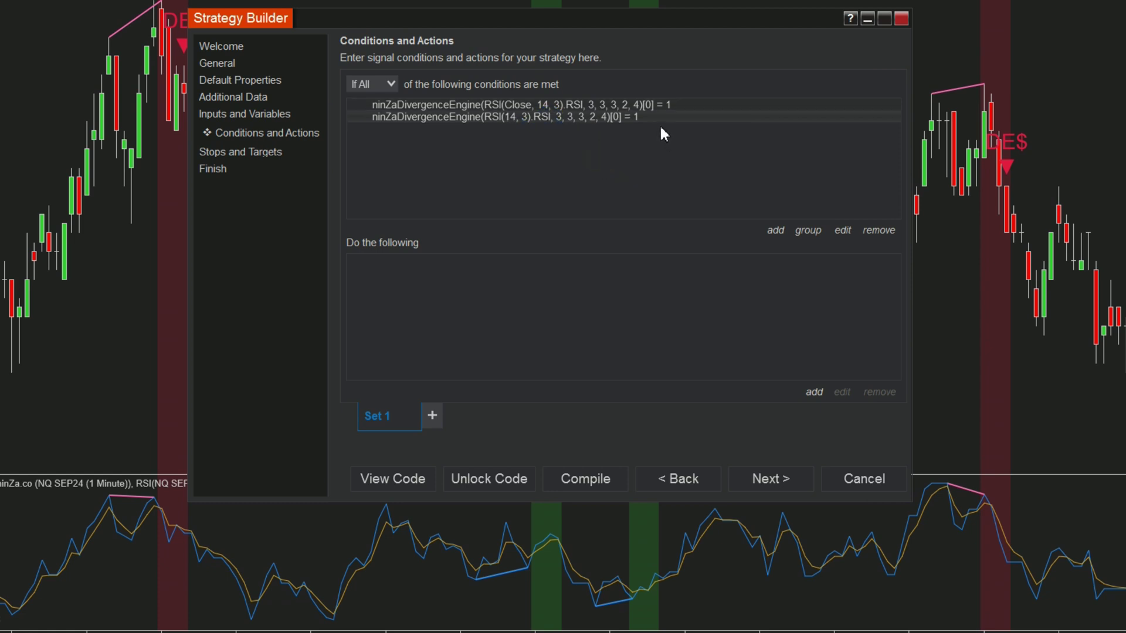
Edit the second condition so the divergence signal one bar ago is Not equal to 1
click(843, 231)
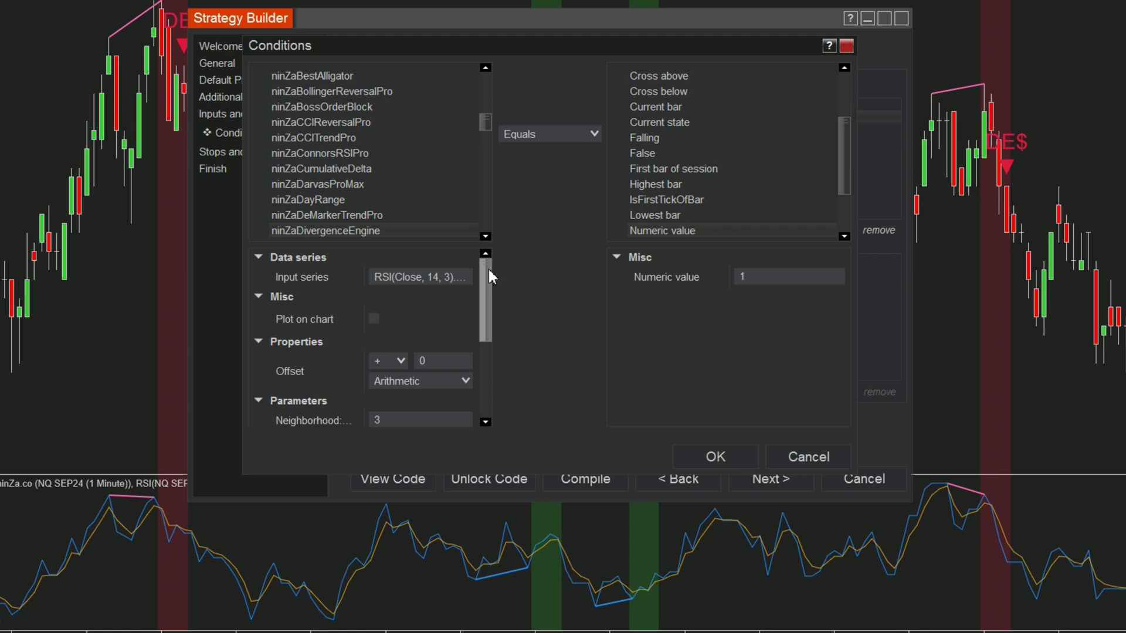
drag(488, 270, 483, 374)
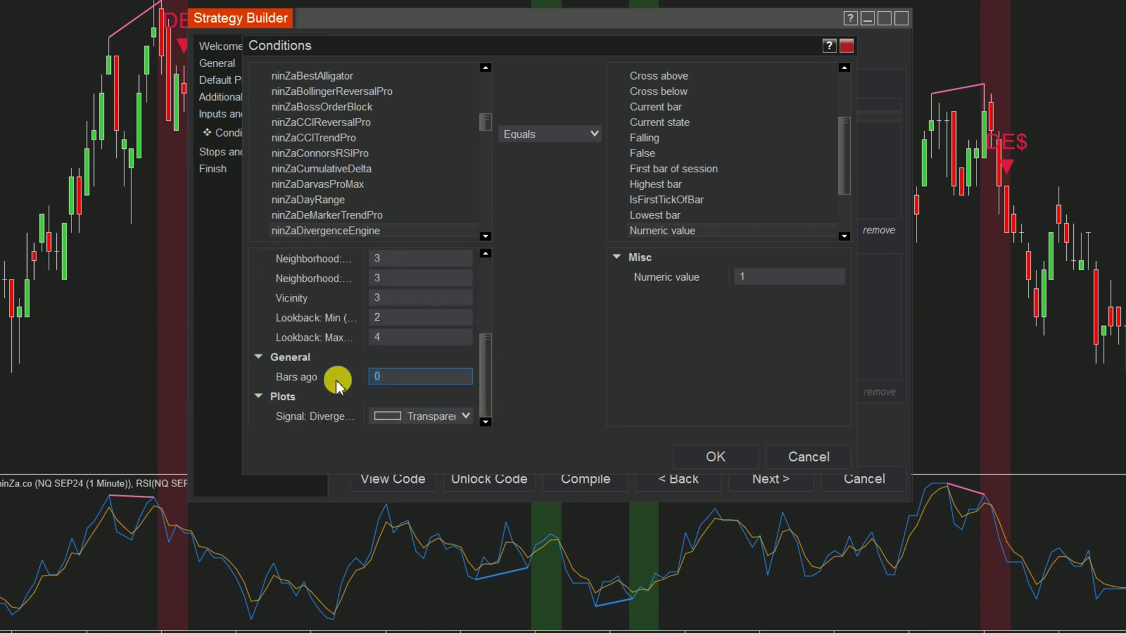
text(1)
click(594, 134)
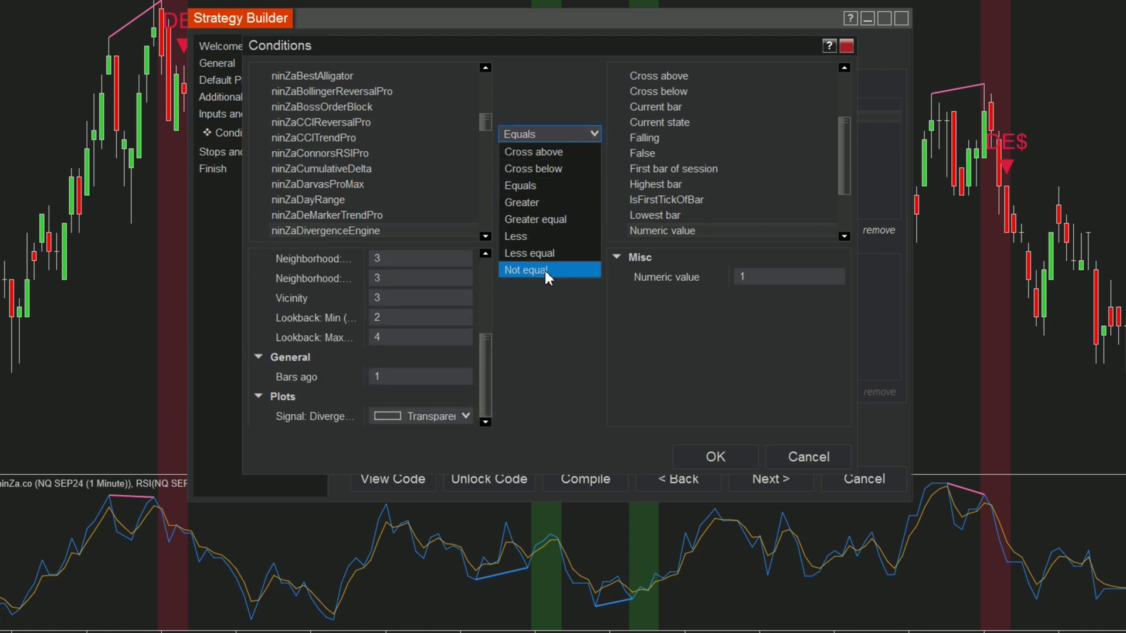
click(545, 268)
click(716, 457)
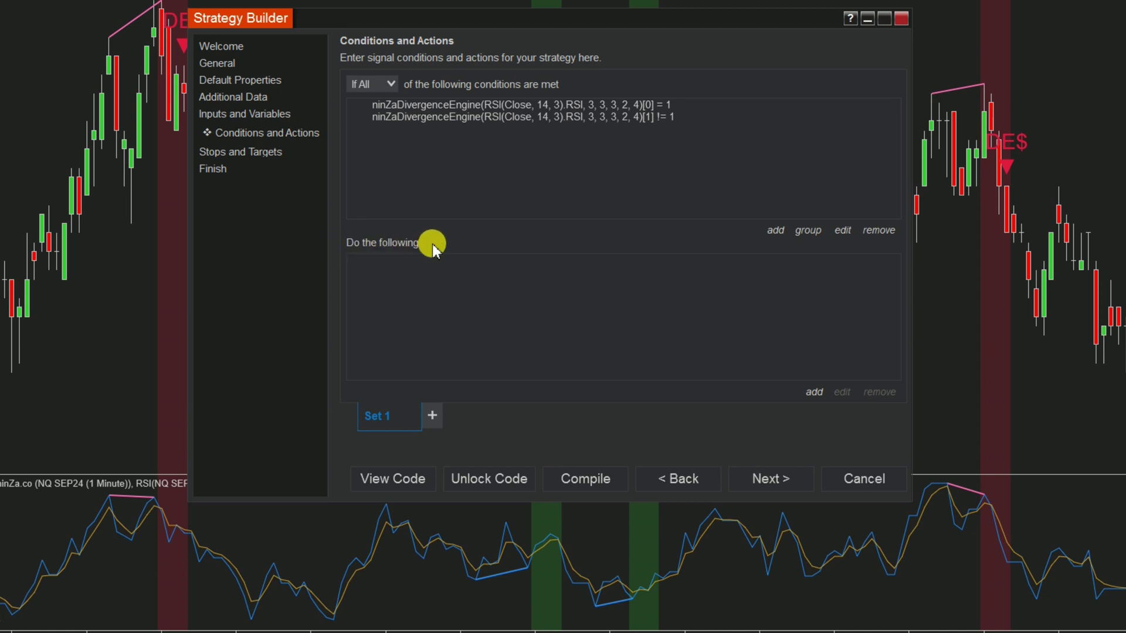
Add an Order Management action to Enter long position in Set 1
click(813, 394)
click(505, 118)
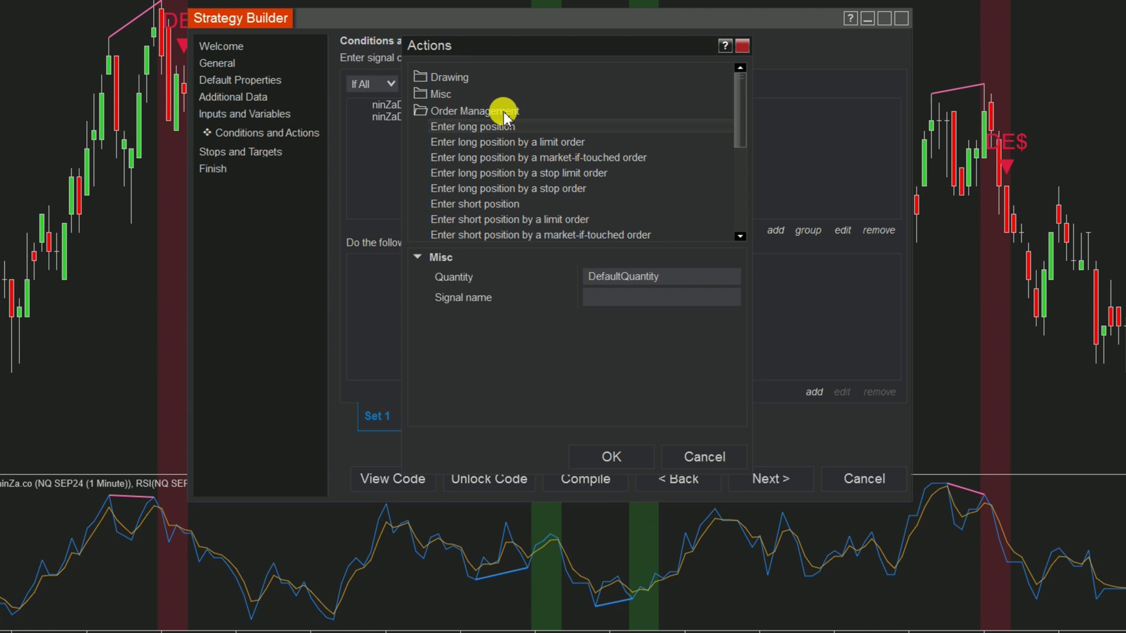
mouse_move(739, 102)
mouse_down()
mouse_move(739, 219)
mouse_move(739, 105)
mouse_up()
click(502, 125)
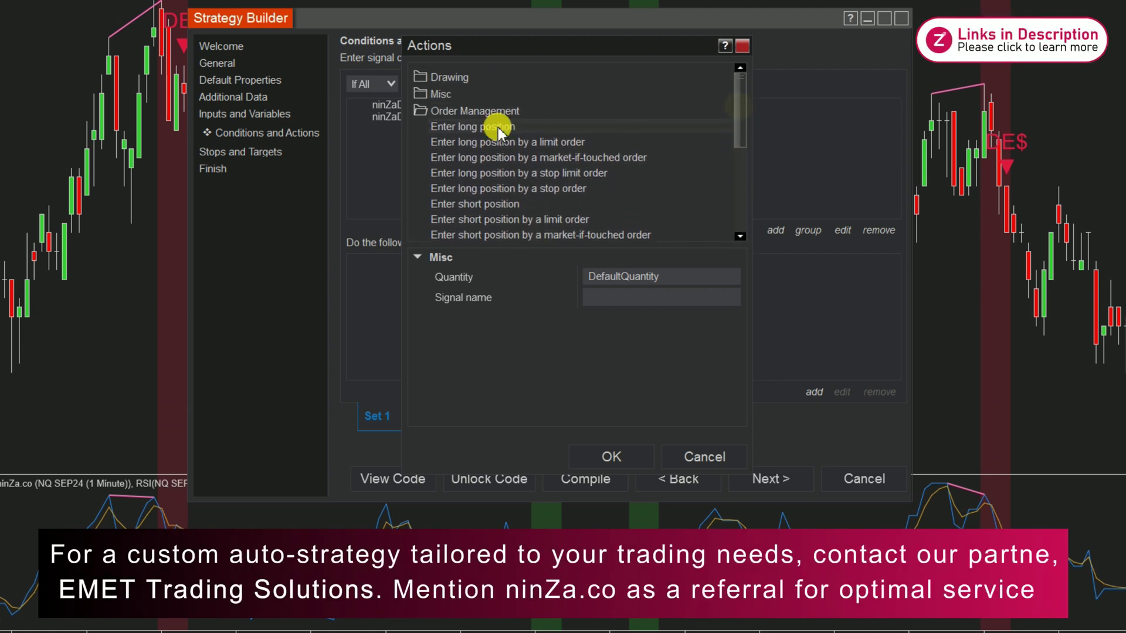
click(619, 457)
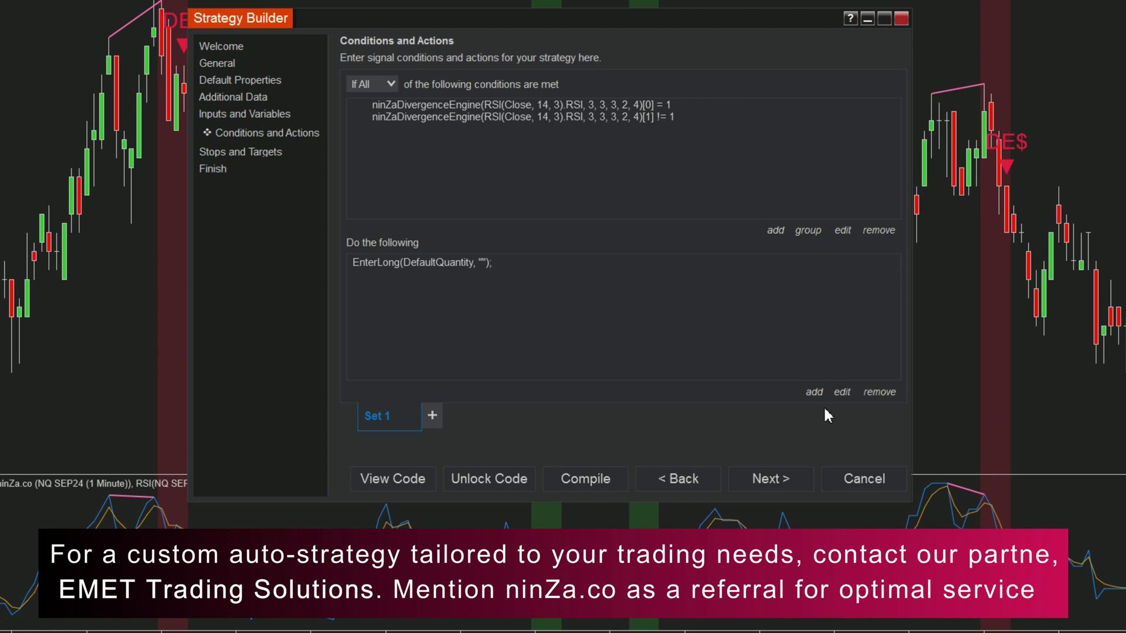
Add a lime Vertical line drawing tagged DivergenceEngineRSI plus CurrentBars[0]
click(814, 393)
click(451, 79)
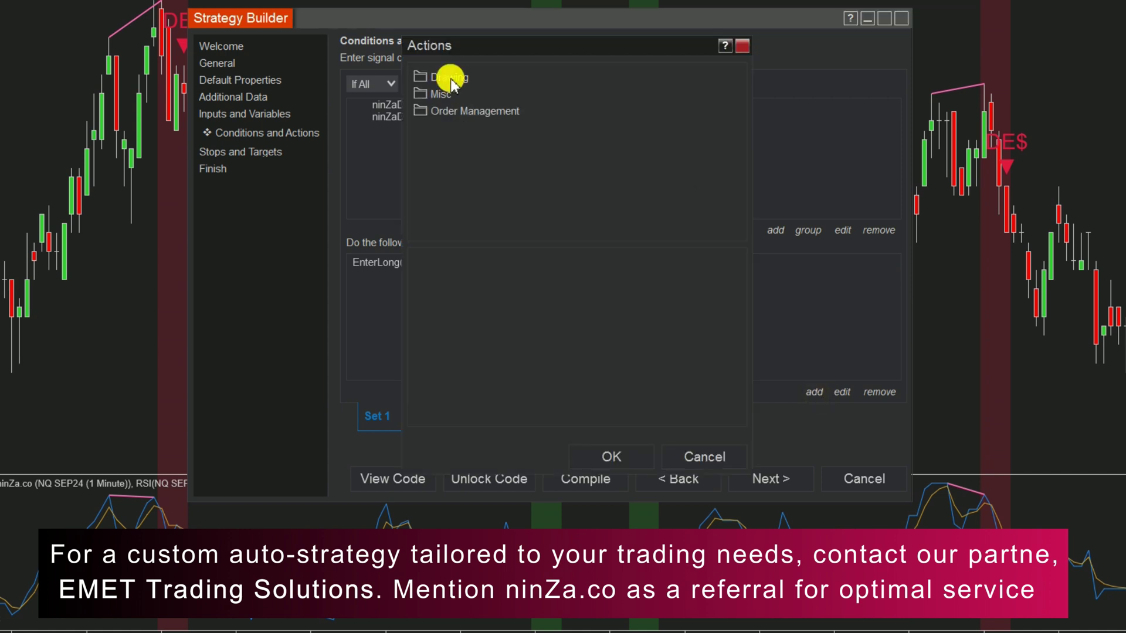
drag(740, 87, 743, 225)
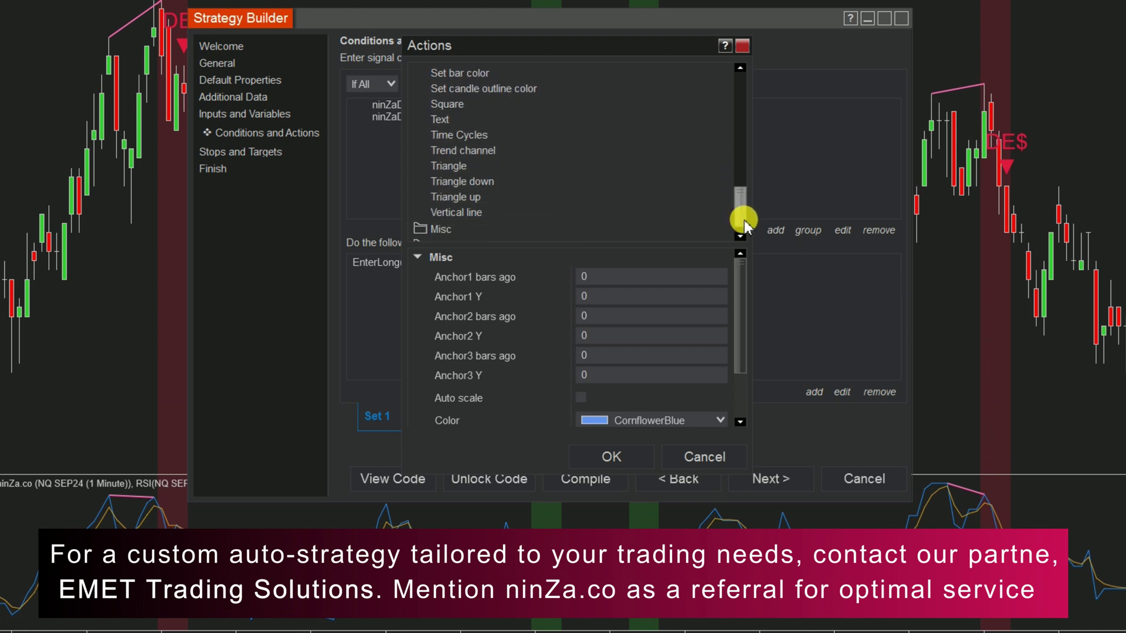
click(469, 212)
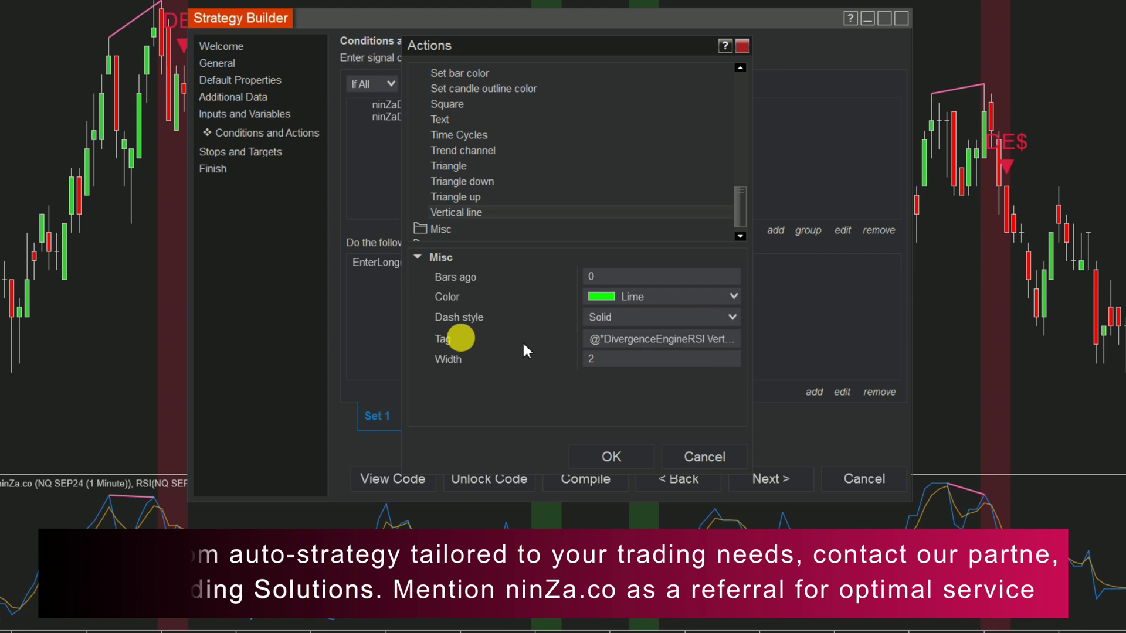
click(730, 342)
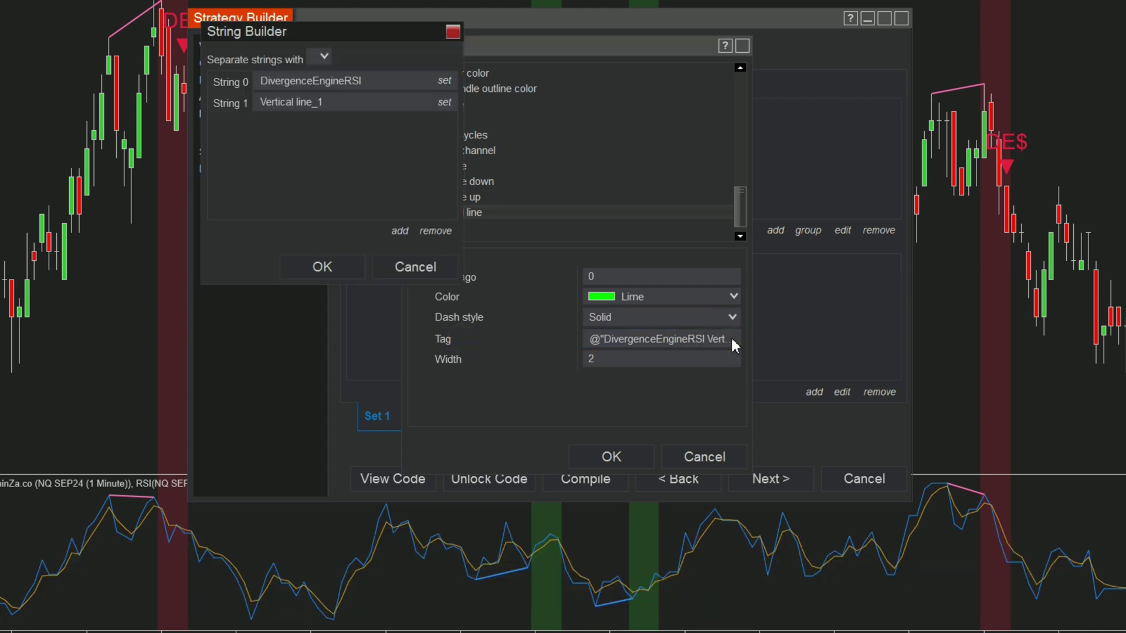
click(442, 105)
click(182, 29)
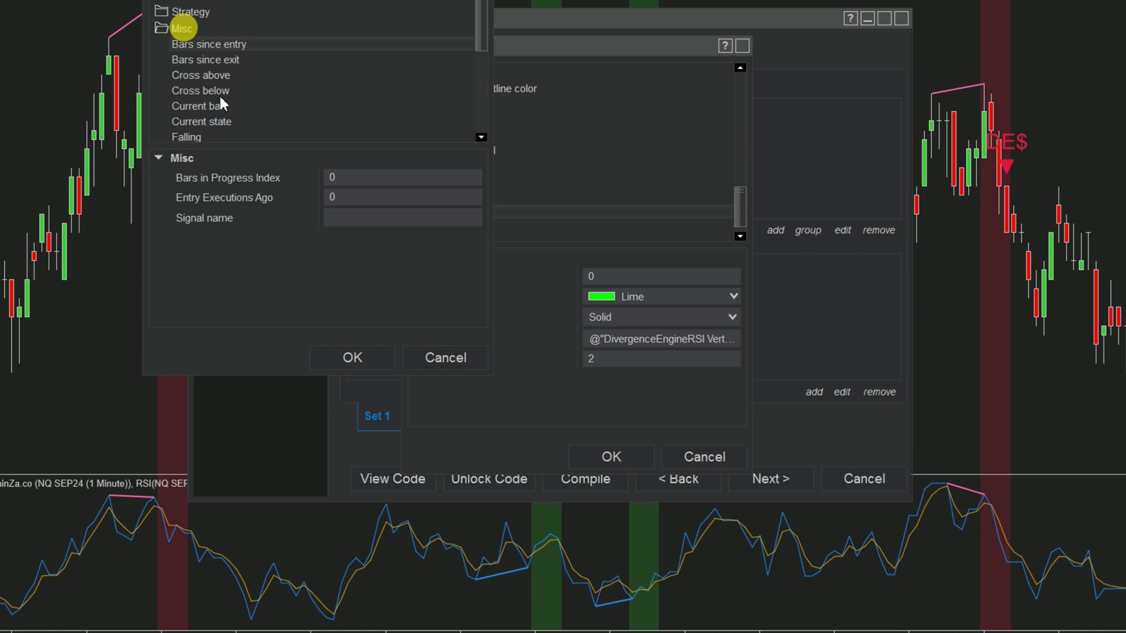
click(372, 364)
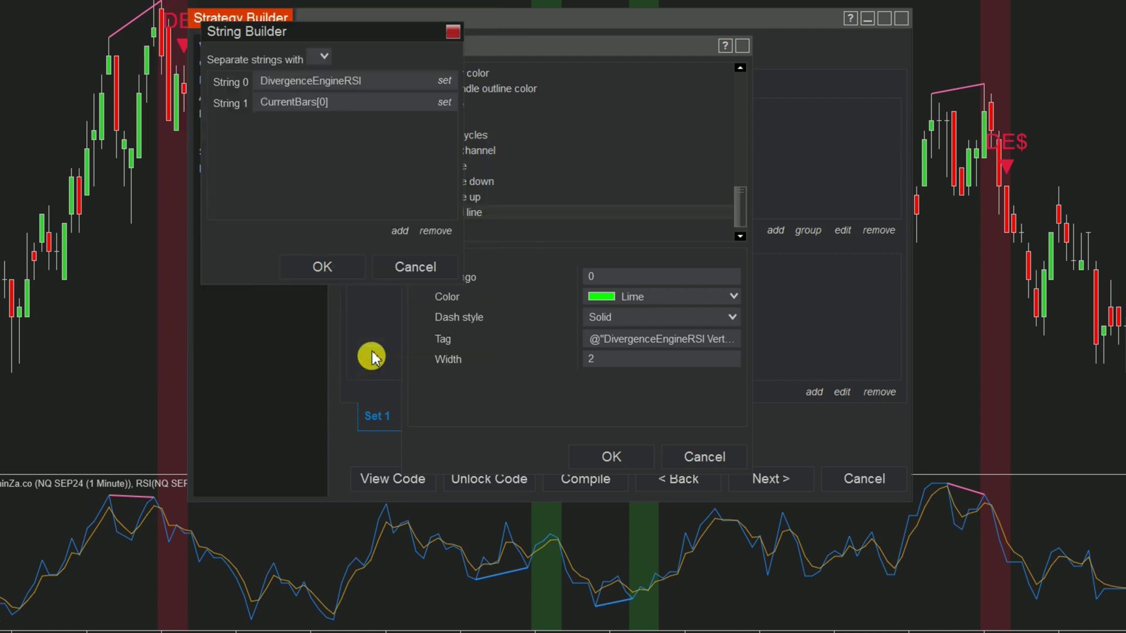
click(330, 269)
click(621, 455)
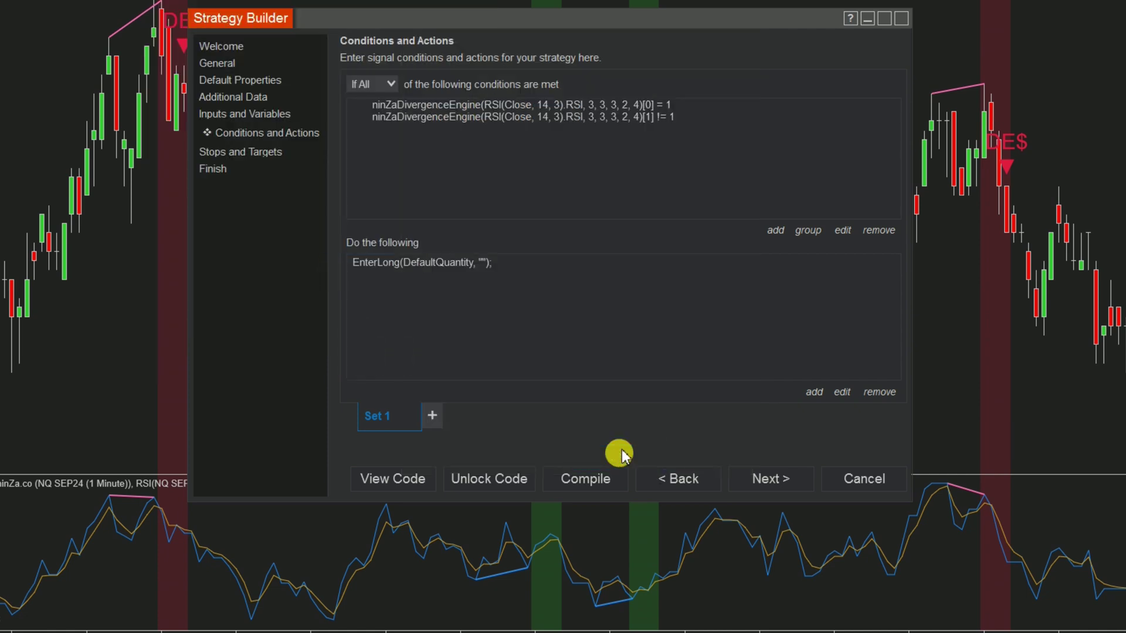
Duplicate Set 1 into Set 2 and make its first condition require the divergence signal equals -1
right_click(381, 412)
click(509, 451)
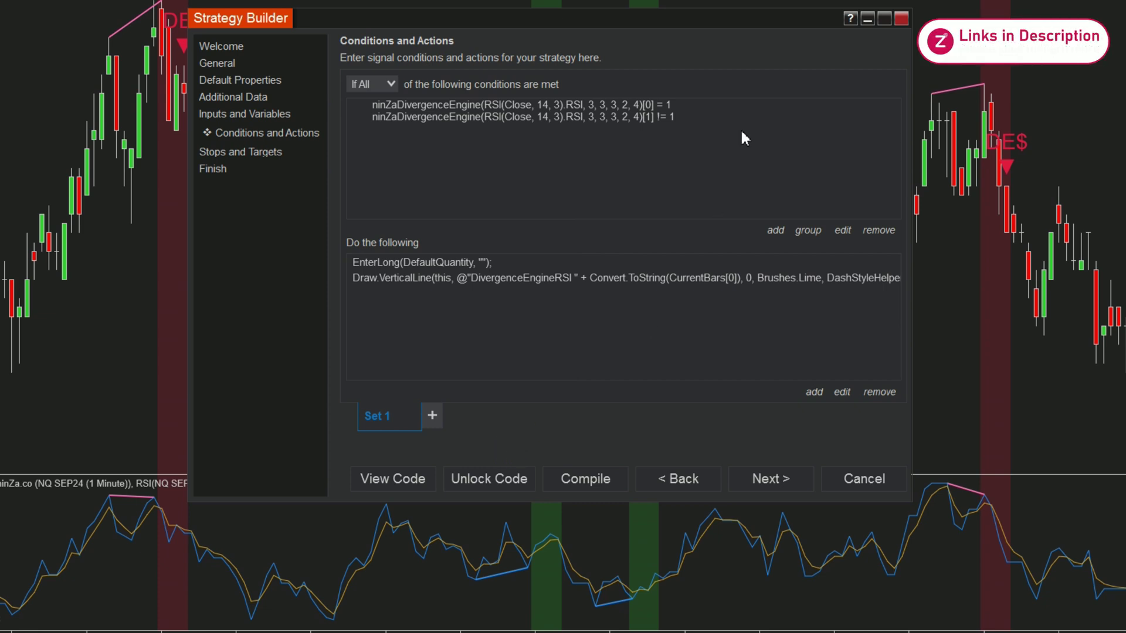
click(618, 104)
click(845, 232)
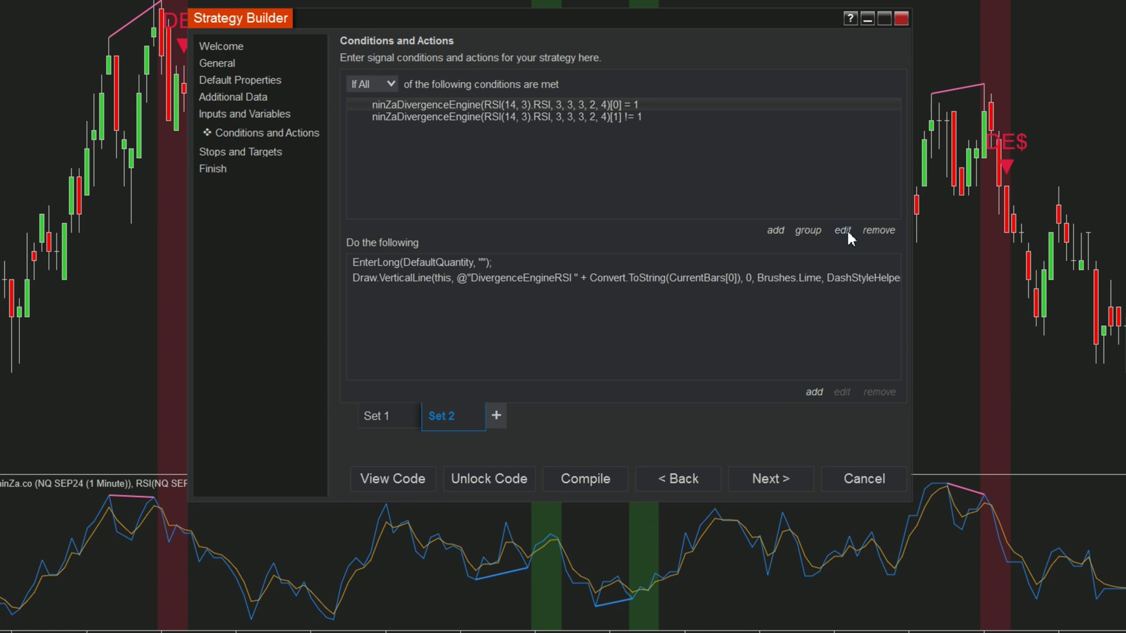
double_click(738, 277)
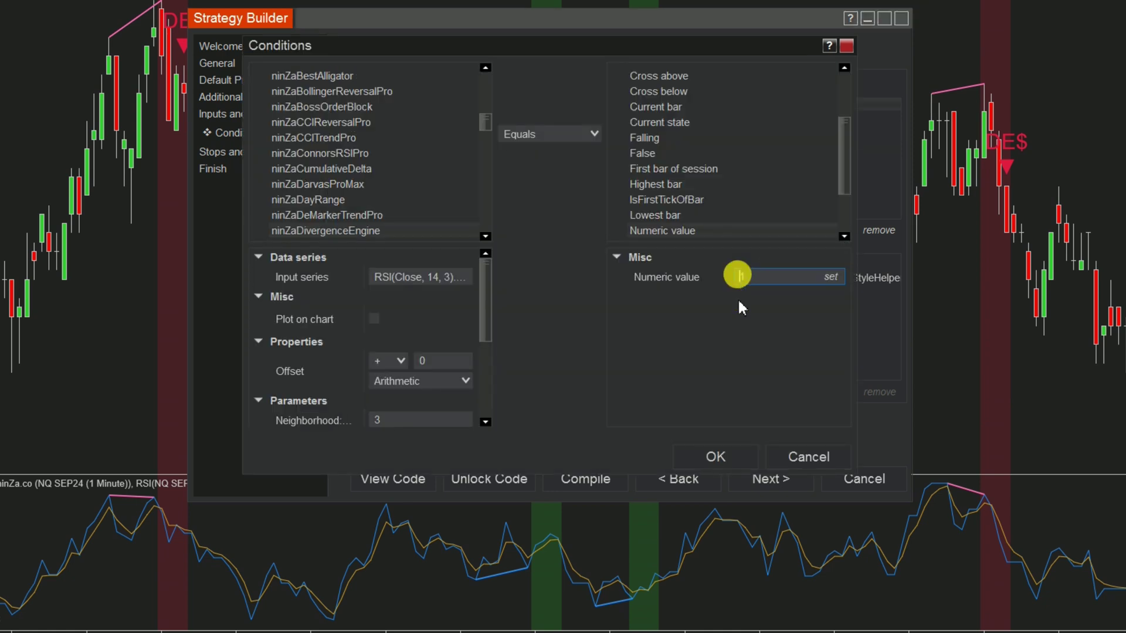
text(-1)
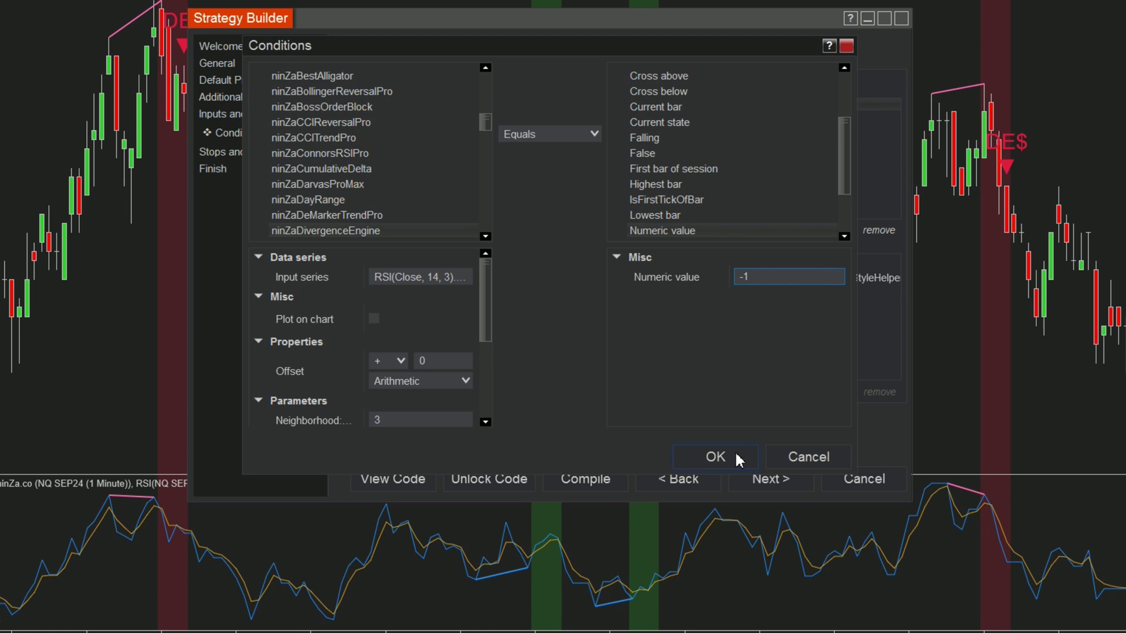
click(735, 451)
Make Set 2's second condition require the signal one bar ago not equal -1, then select EnterLong for editing
click(637, 116)
click(845, 232)
text(-1)
click(727, 454)
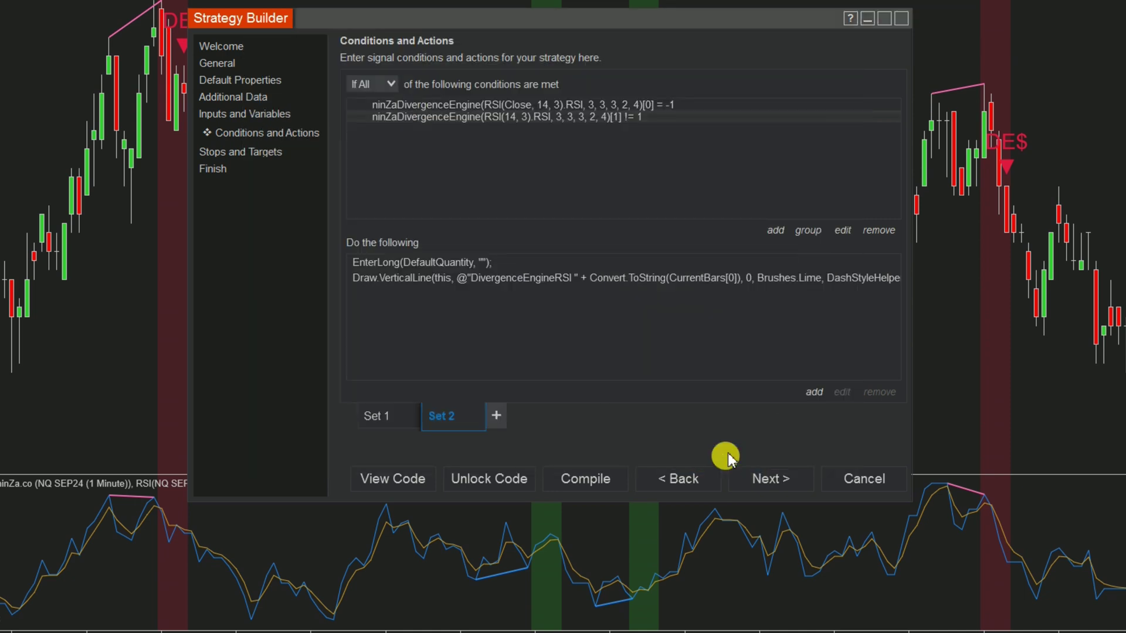
click(441, 261)
click(843, 393)
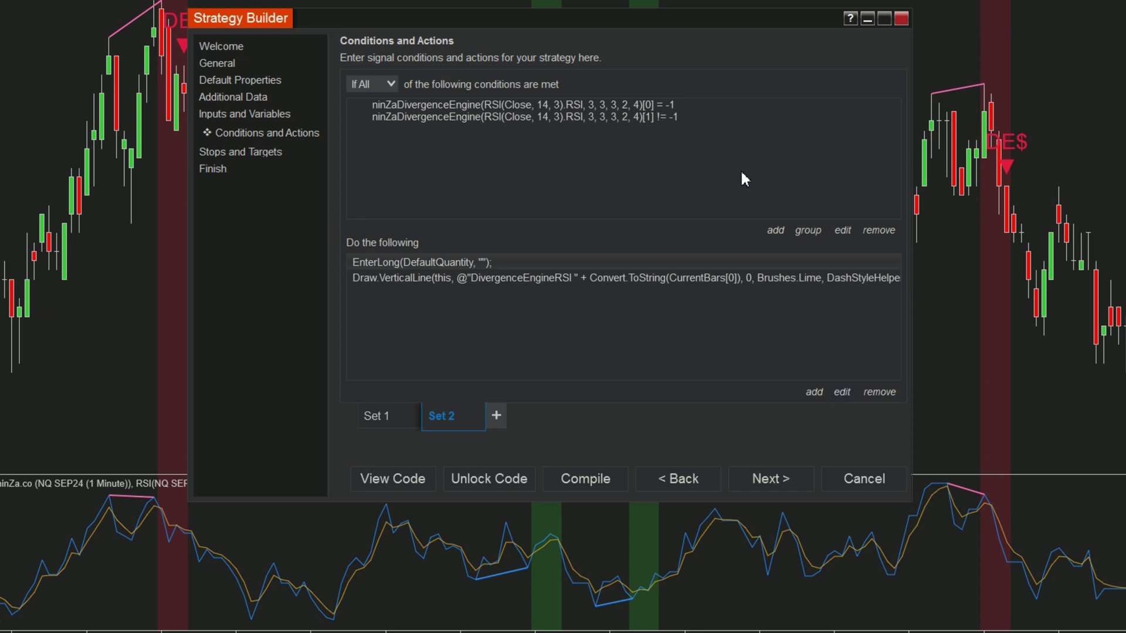
Switch Set 2's entry to Enter short position and colour its vertical line Orange
click(611, 456)
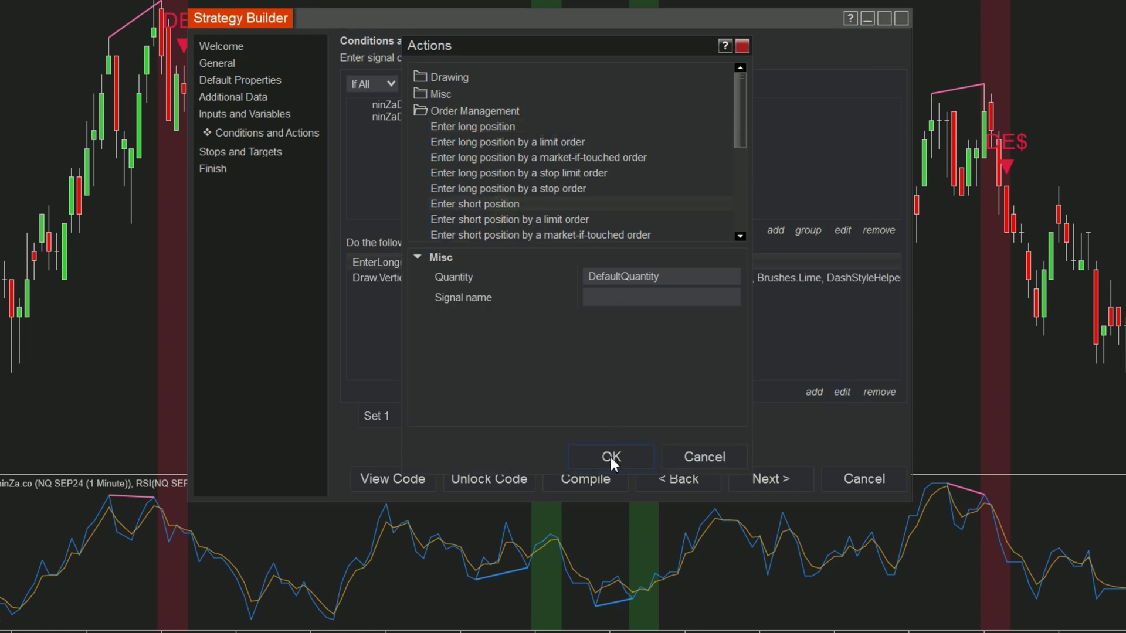
click(605, 277)
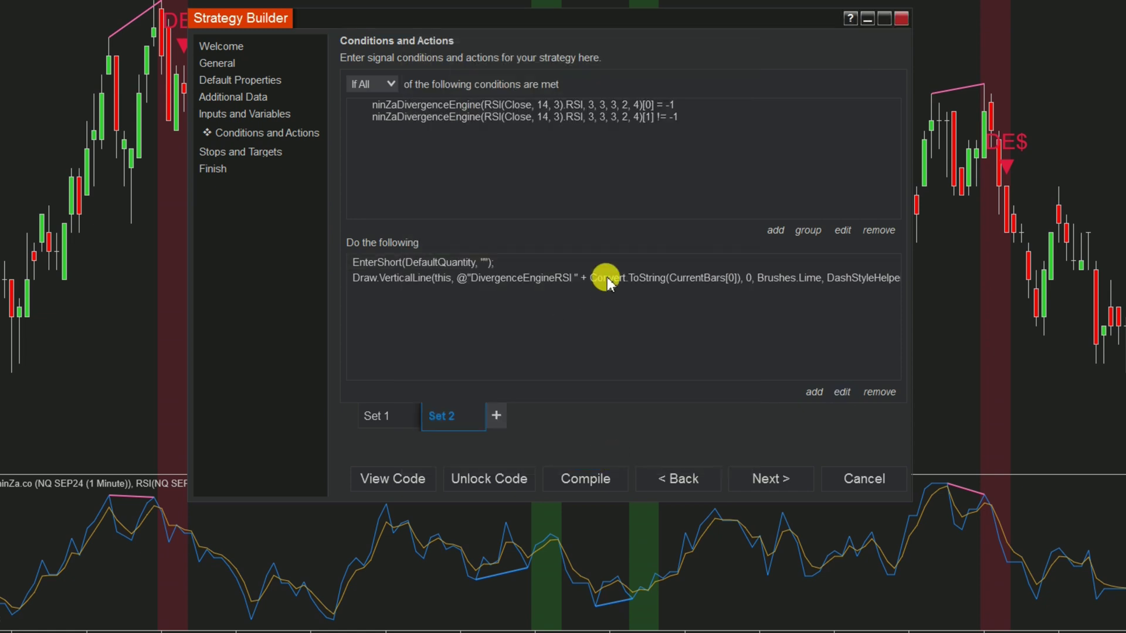
click(841, 392)
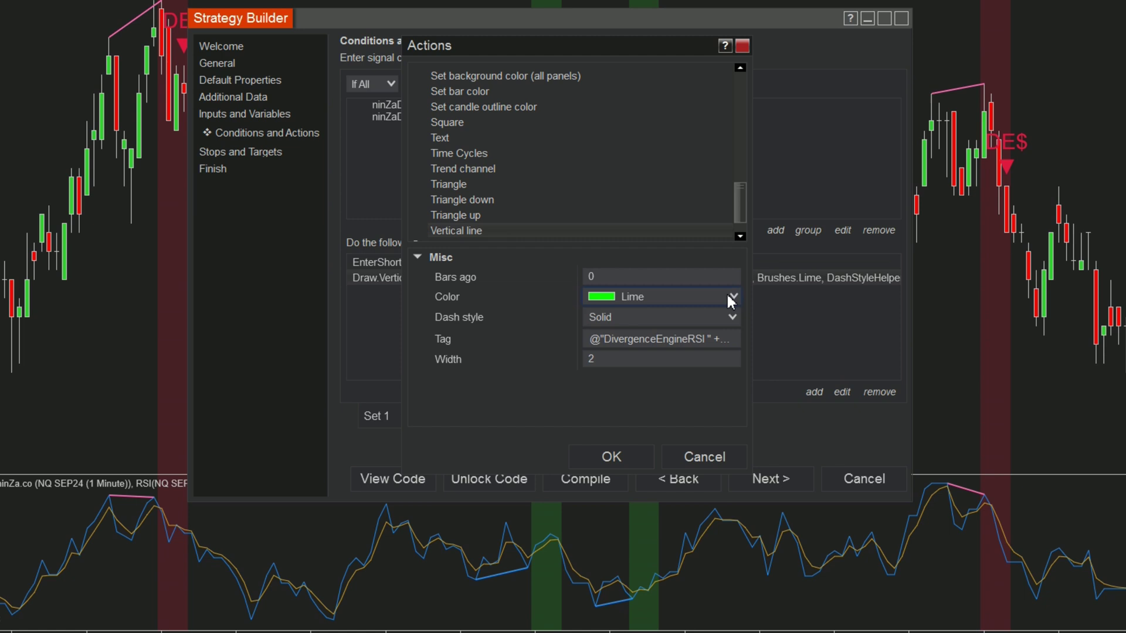
click(730, 297)
click(671, 345)
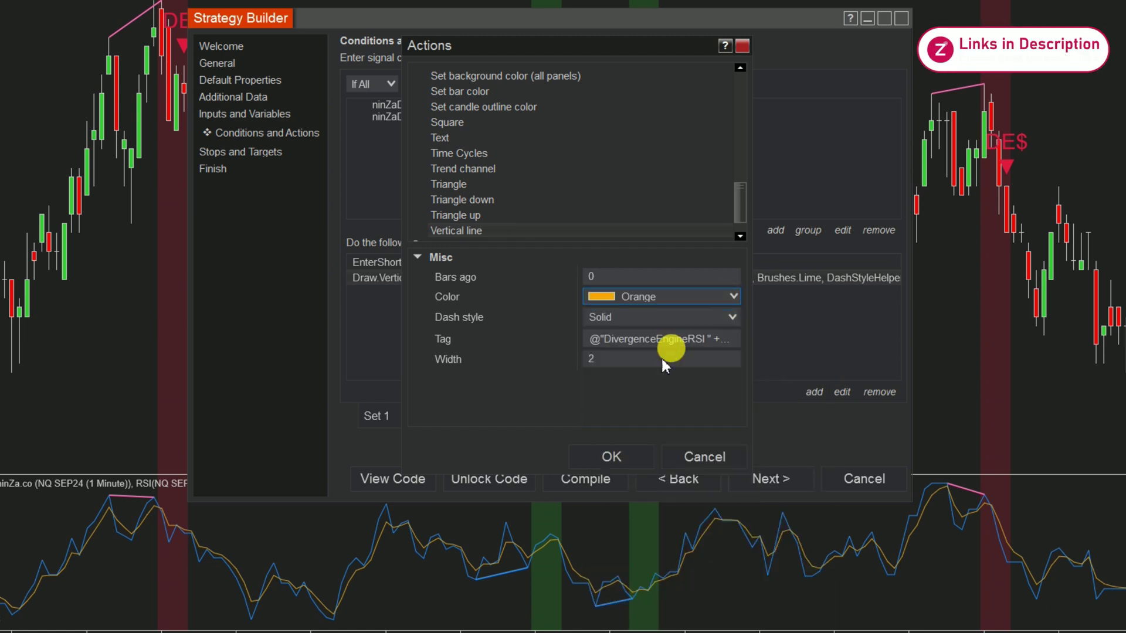
click(621, 448)
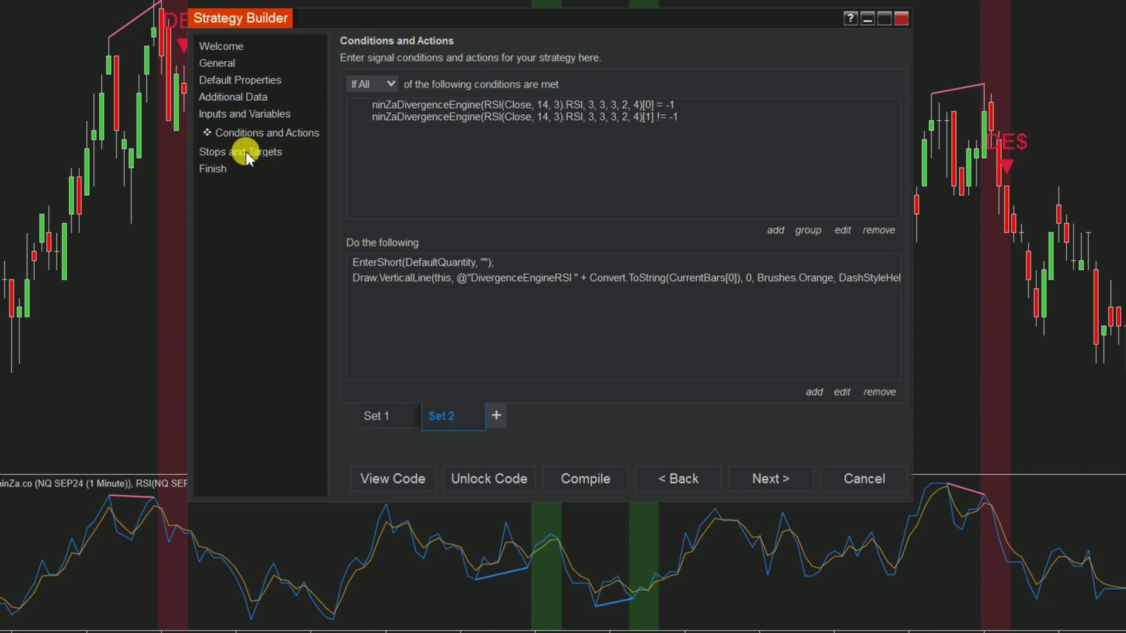
Add a Profit target measured in Ticks with value 100
click(823, 429)
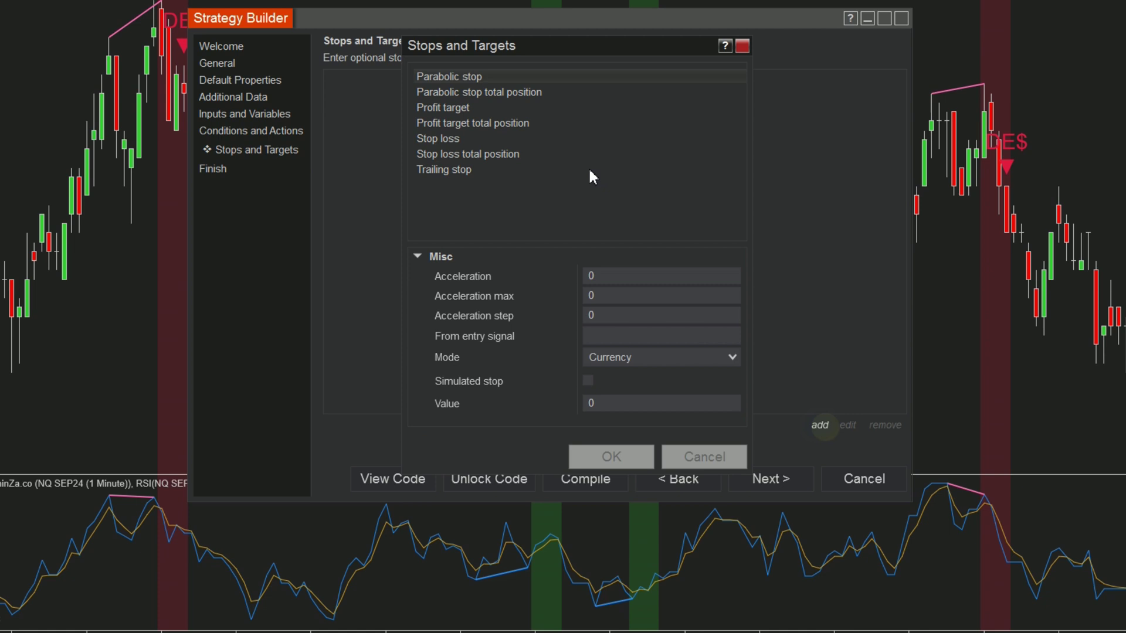
click(452, 107)
click(722, 298)
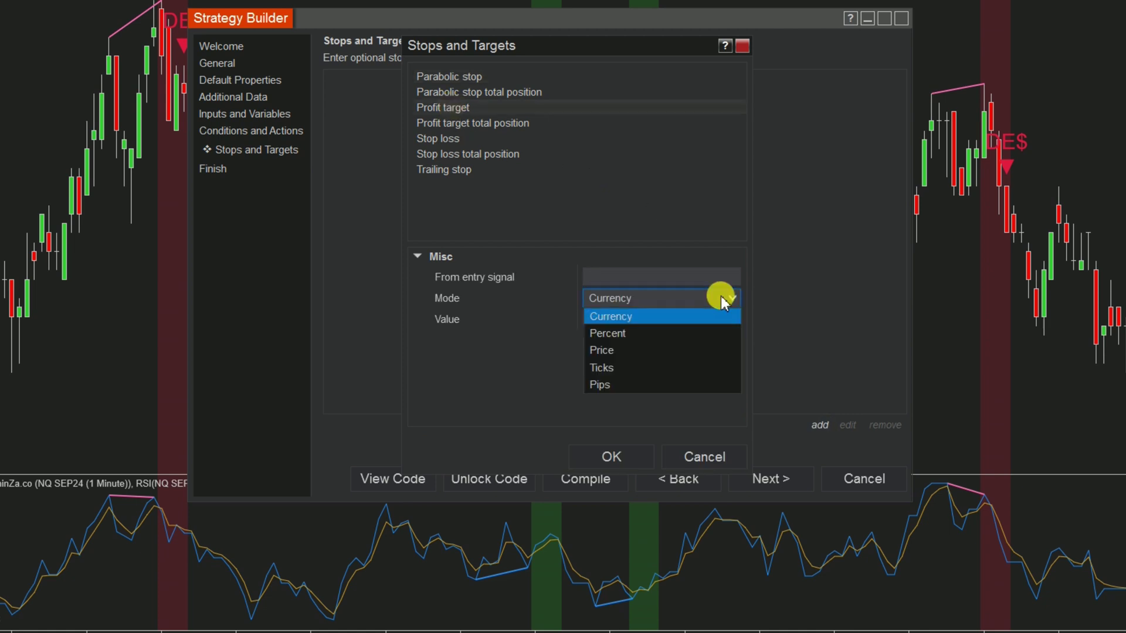
click(606, 372)
click(586, 314)
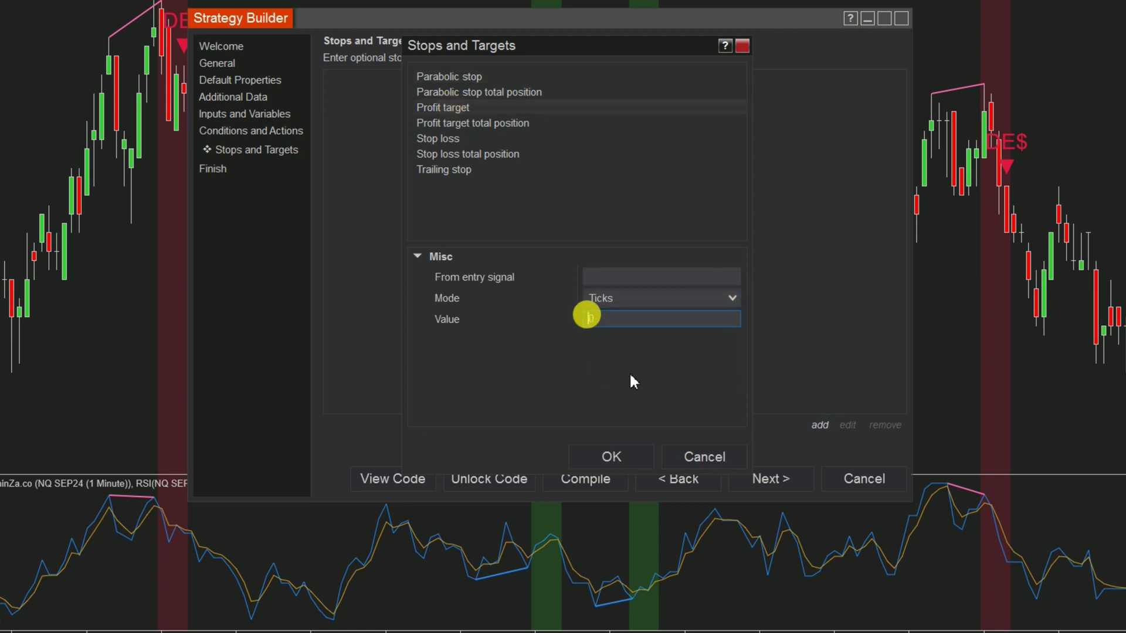
text(100)
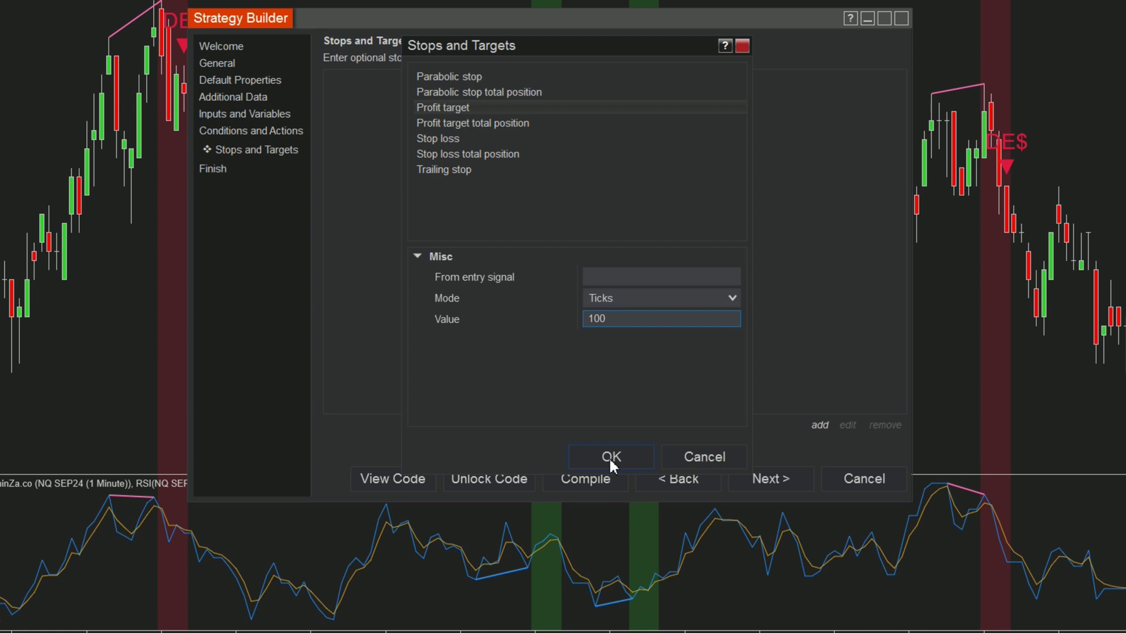
click(609, 456)
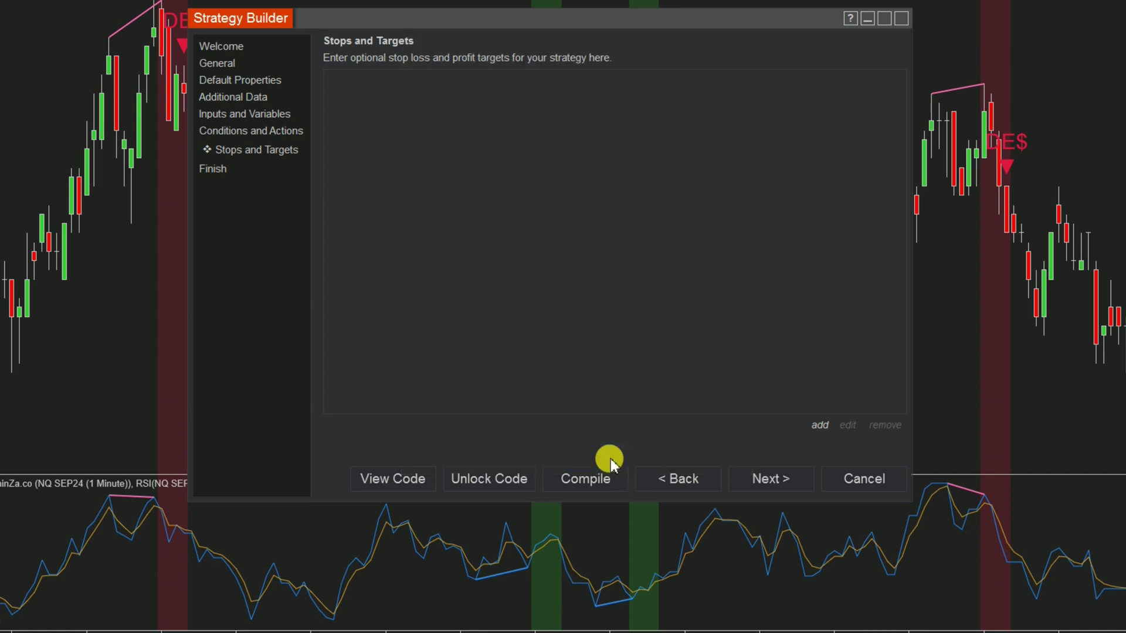
Add a Stop loss measured in Ticks with value 50 and continue past Stops and Targets
click(818, 427)
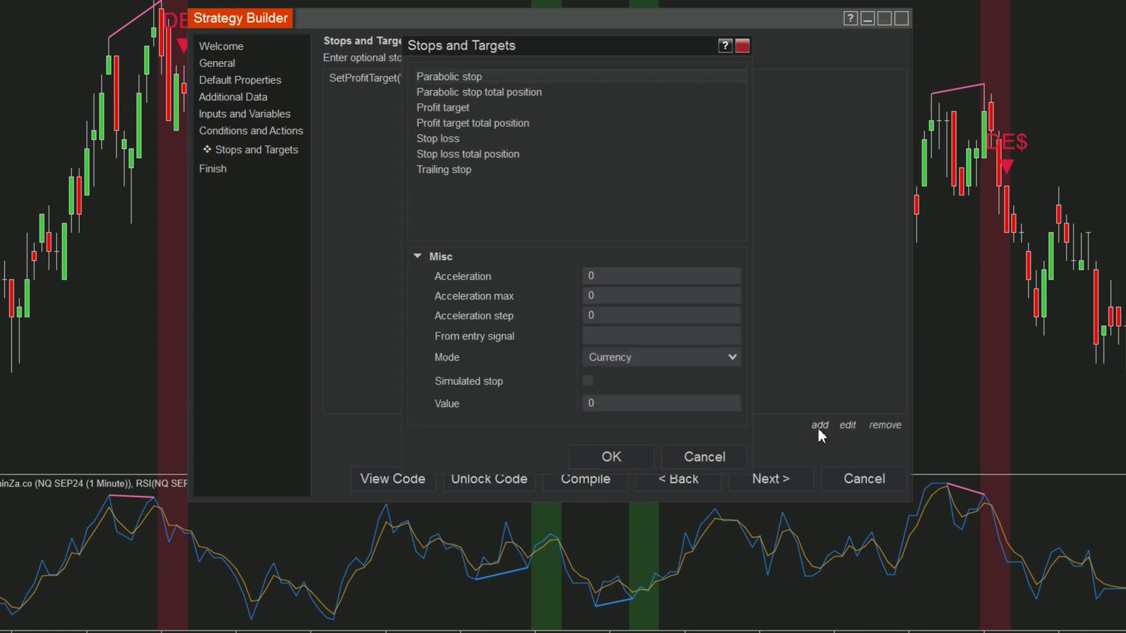
click(451, 141)
click(723, 297)
click(616, 368)
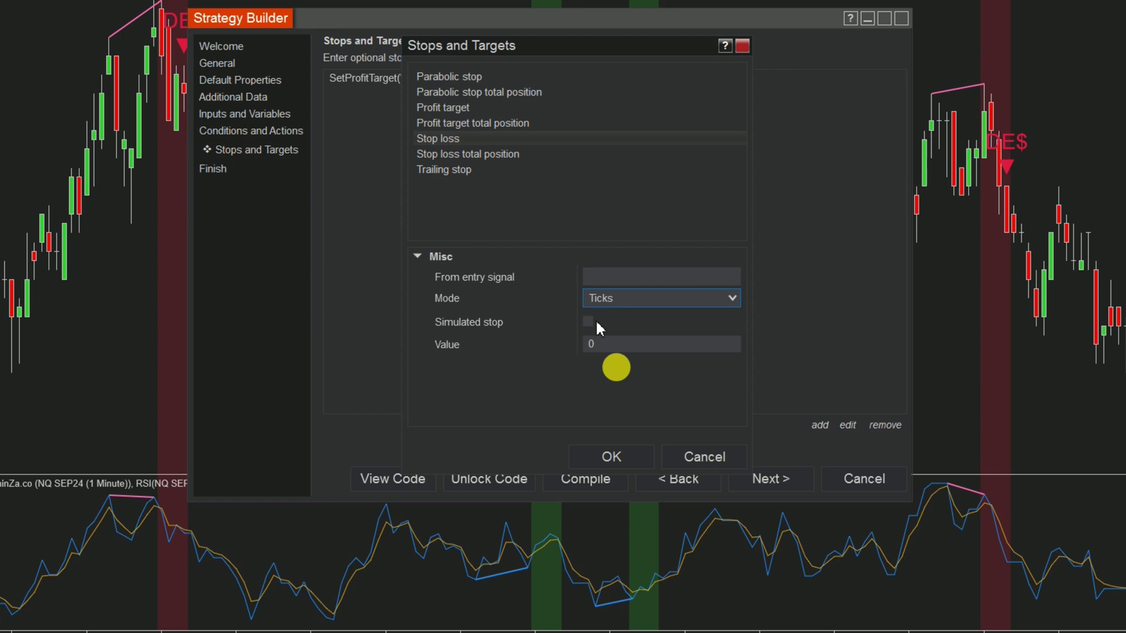
click(592, 344)
text(5)
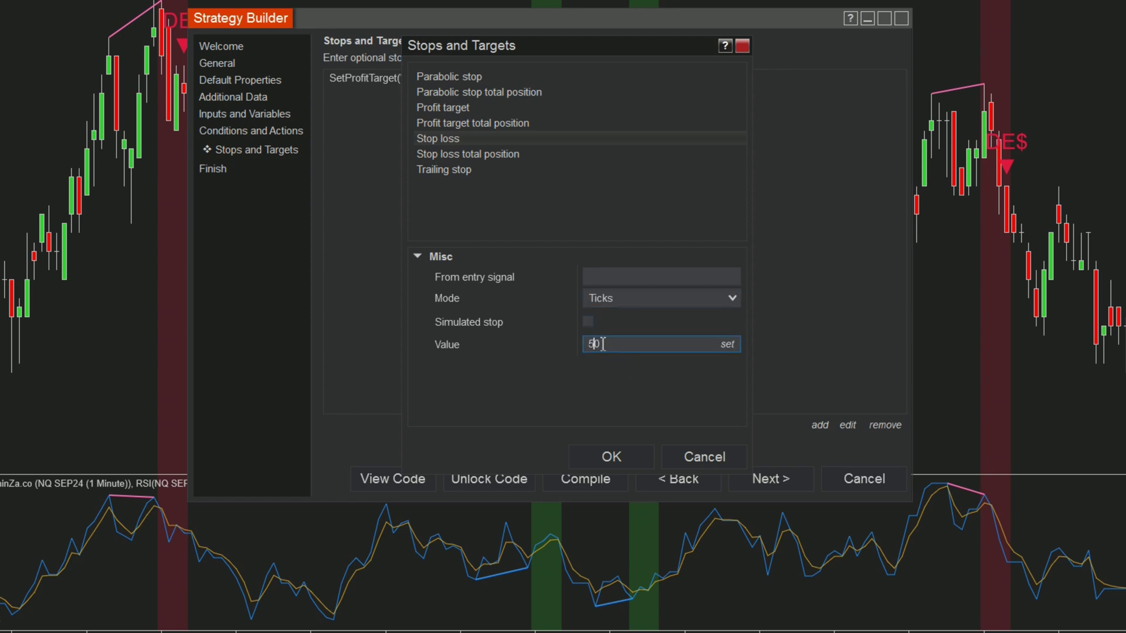
click(611, 452)
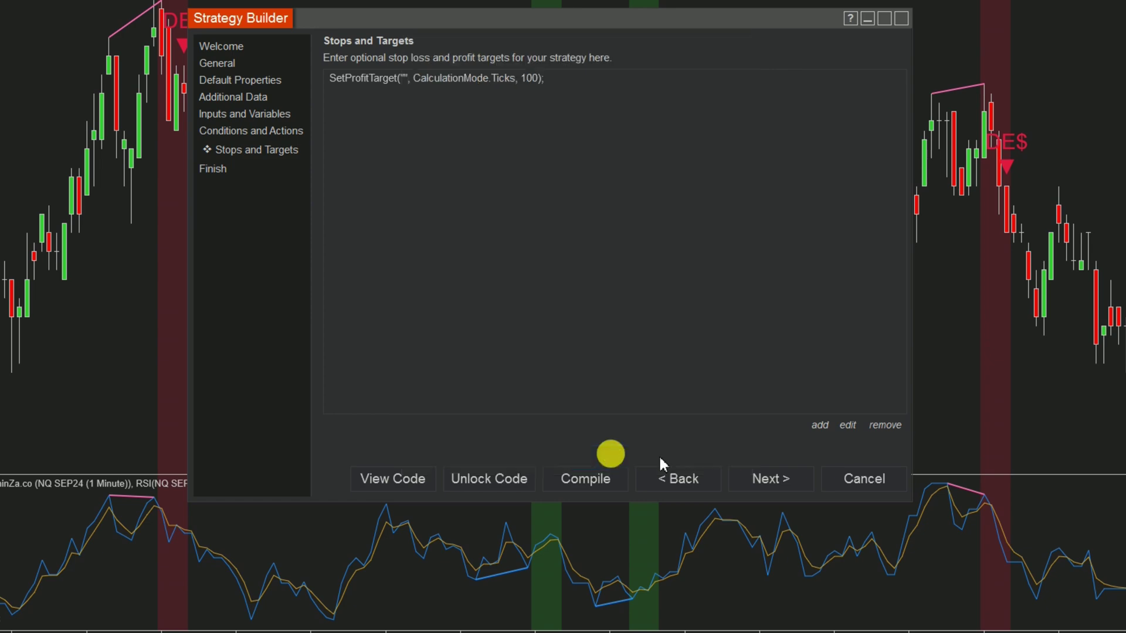
click(763, 478)
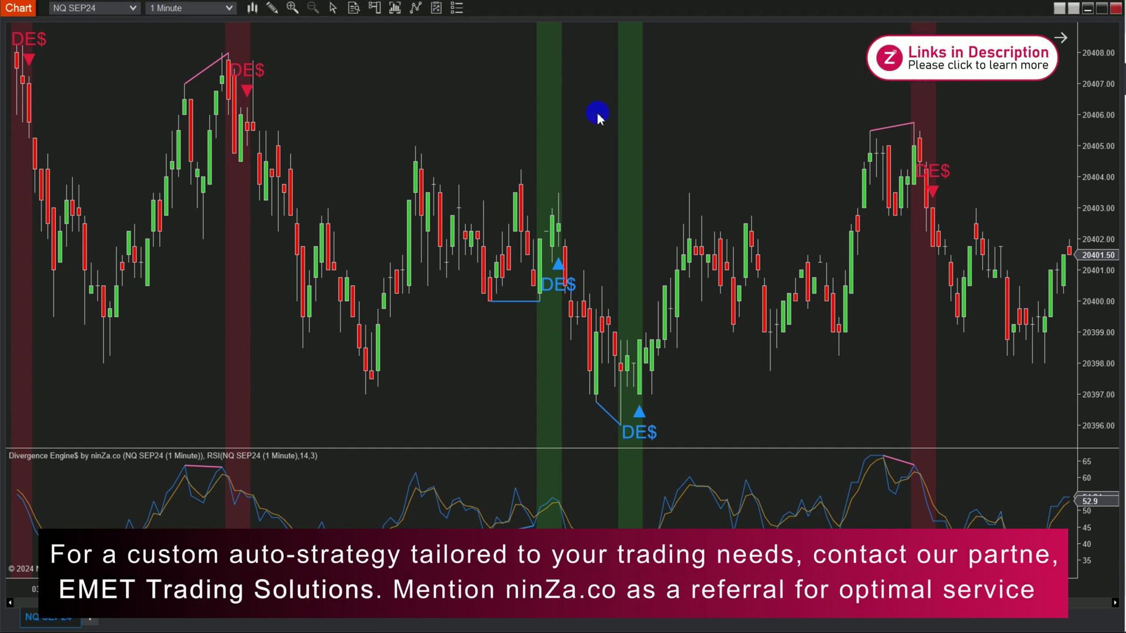
Add DivergenceEngineRSI to the NQ SEP24 chart's strategies, enabled, so its signal lines draw
right_click(599, 114)
click(786, 212)
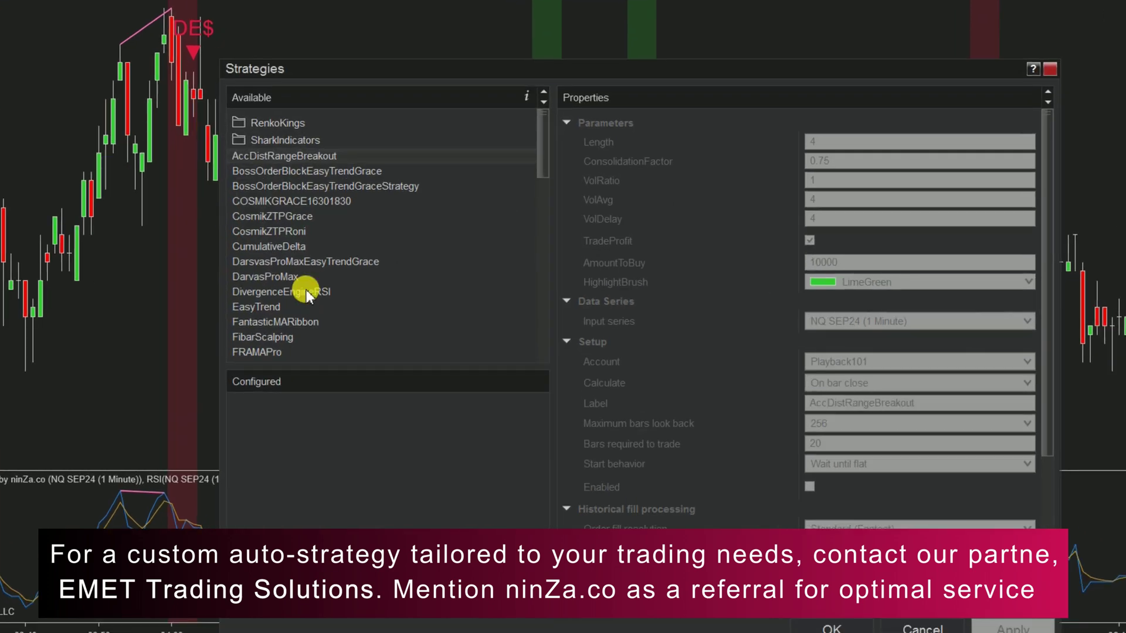
double_click(306, 295)
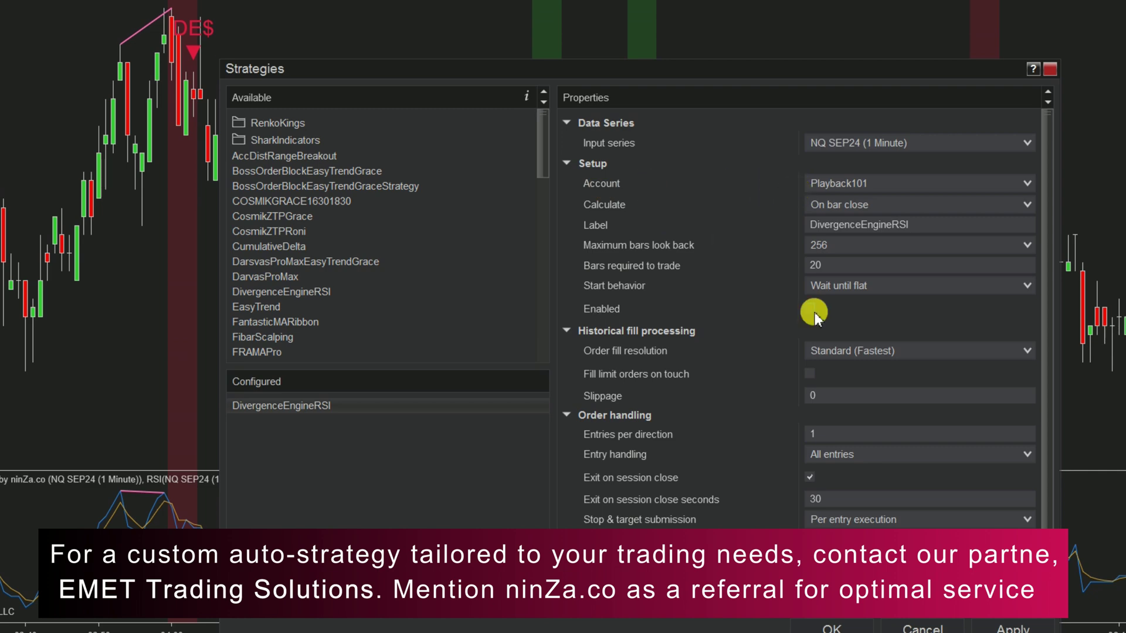
click(831, 628)
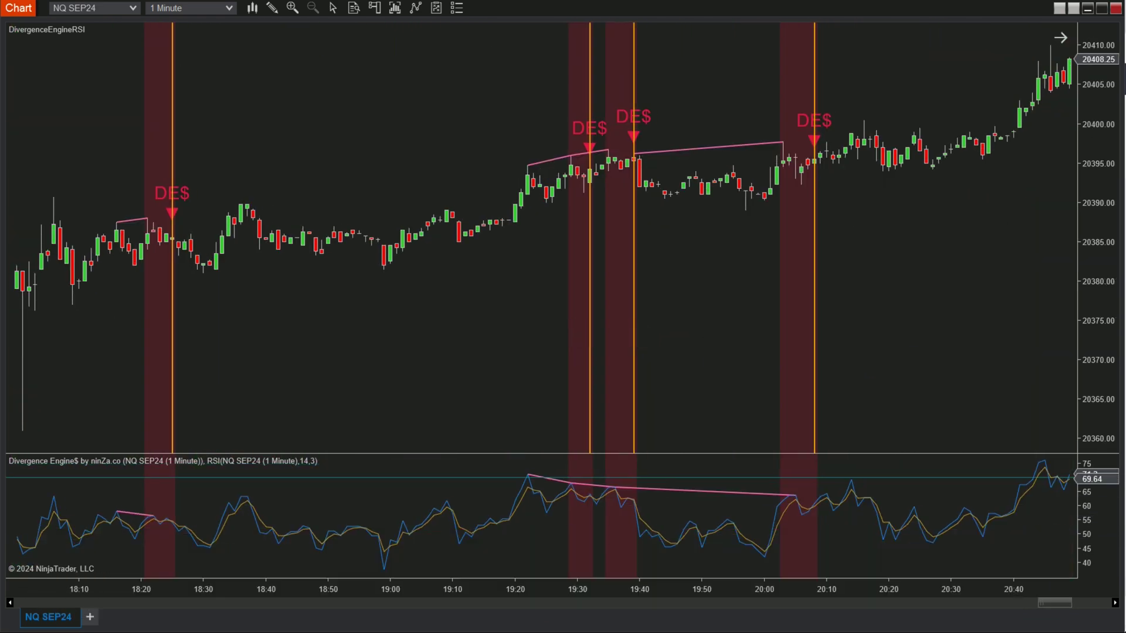
Show Chart Trader beside the chart and follow playback as the strategy opens a short with stop and target
click(380, 11)
click(405, 43)
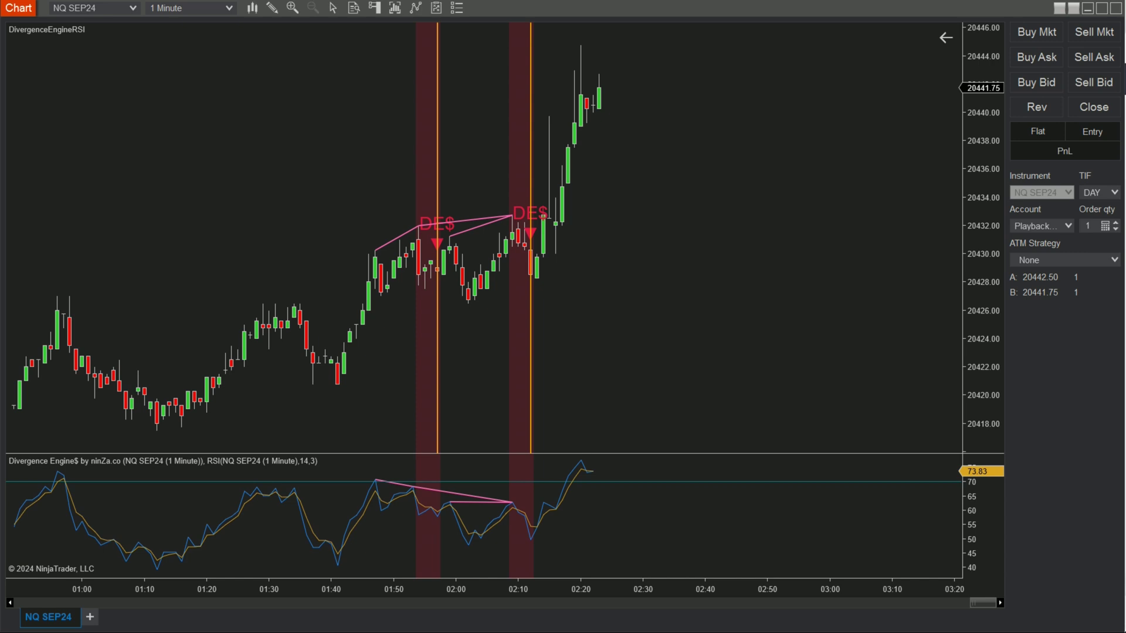
drag(658, 335, 487, 380)
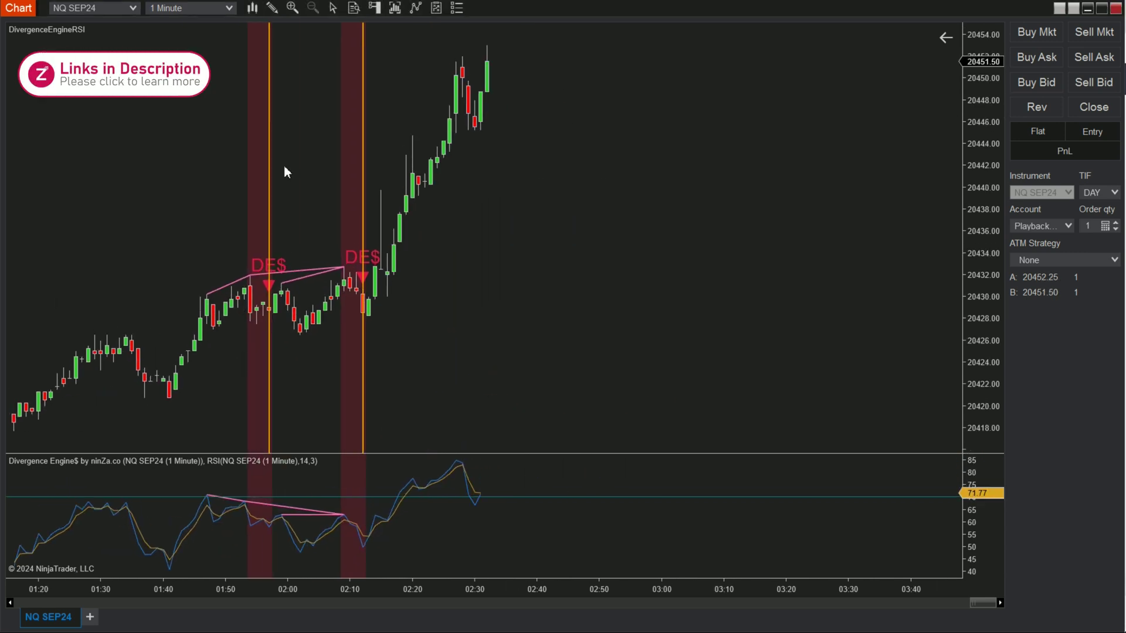
drag(164, 217, 71, 216)
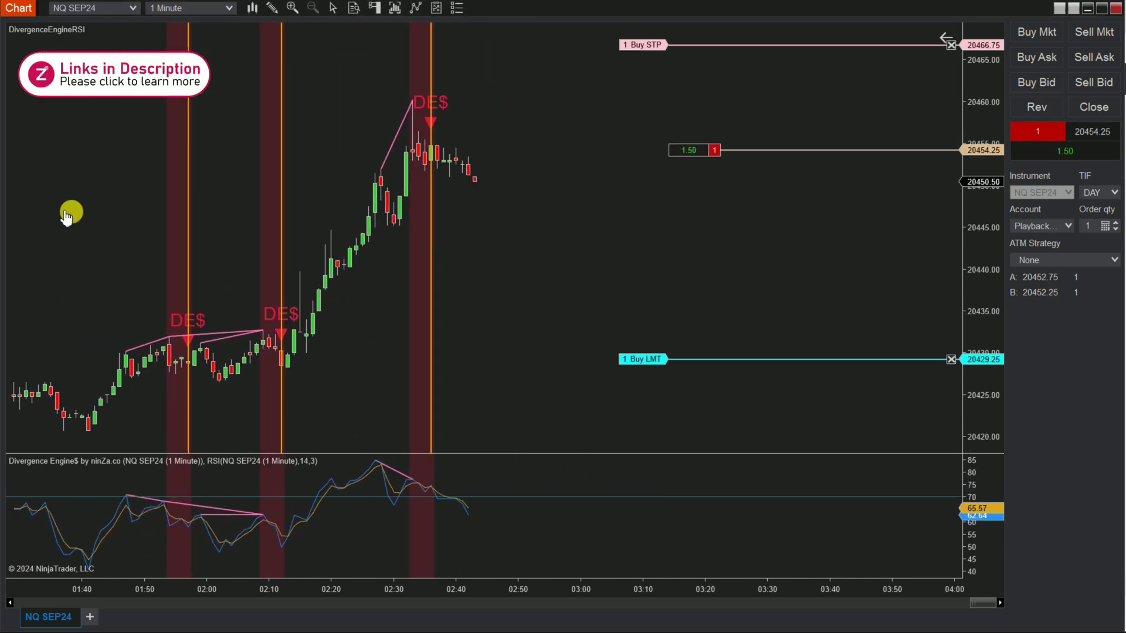